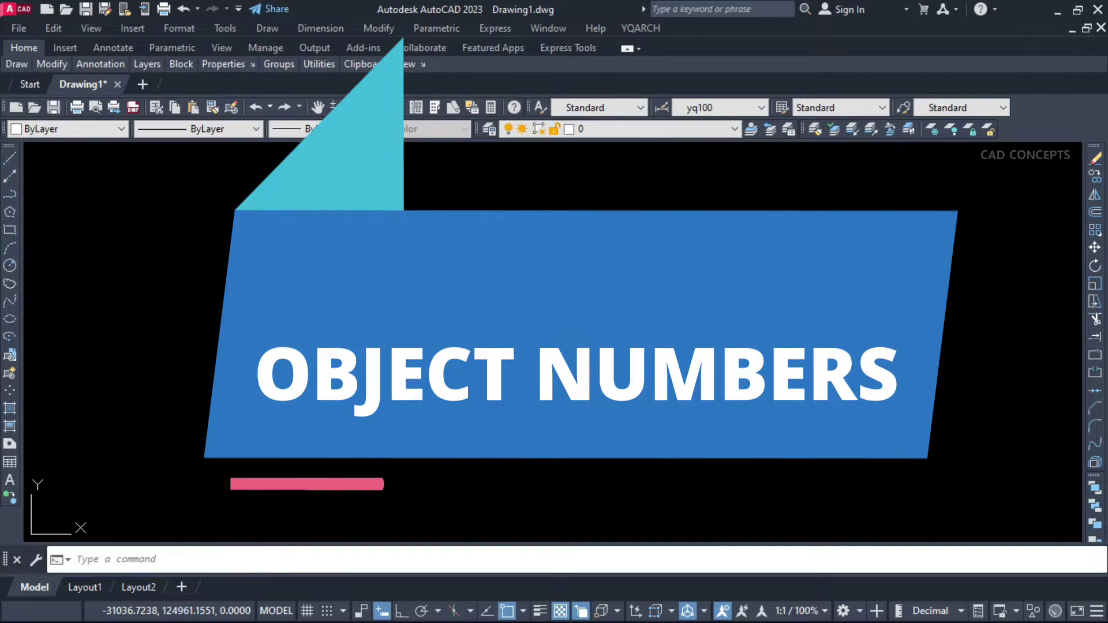
Step: Start auto serial numbering (AS) by objects with text height 125 and first number 01
key(Escape)
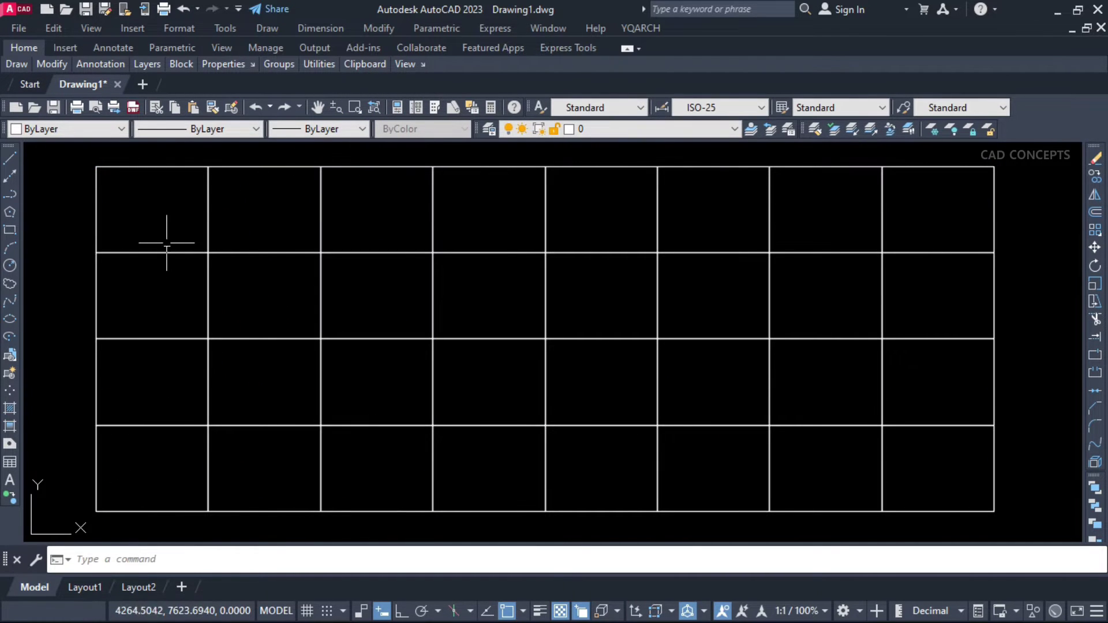
text(AS)
key(Return)
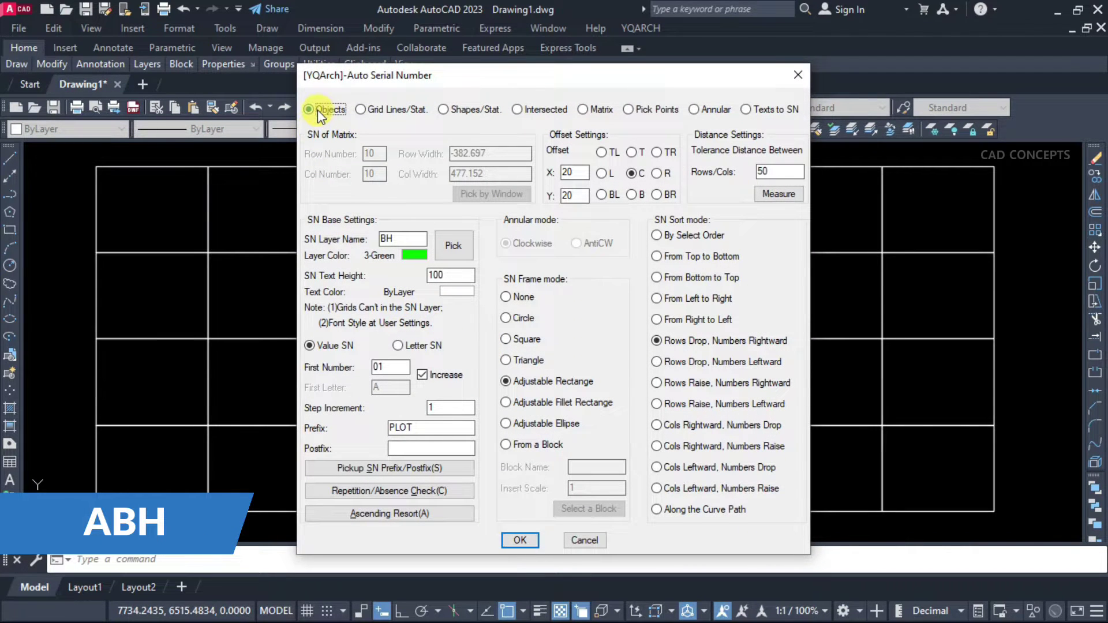
click(437, 275)
text(125)
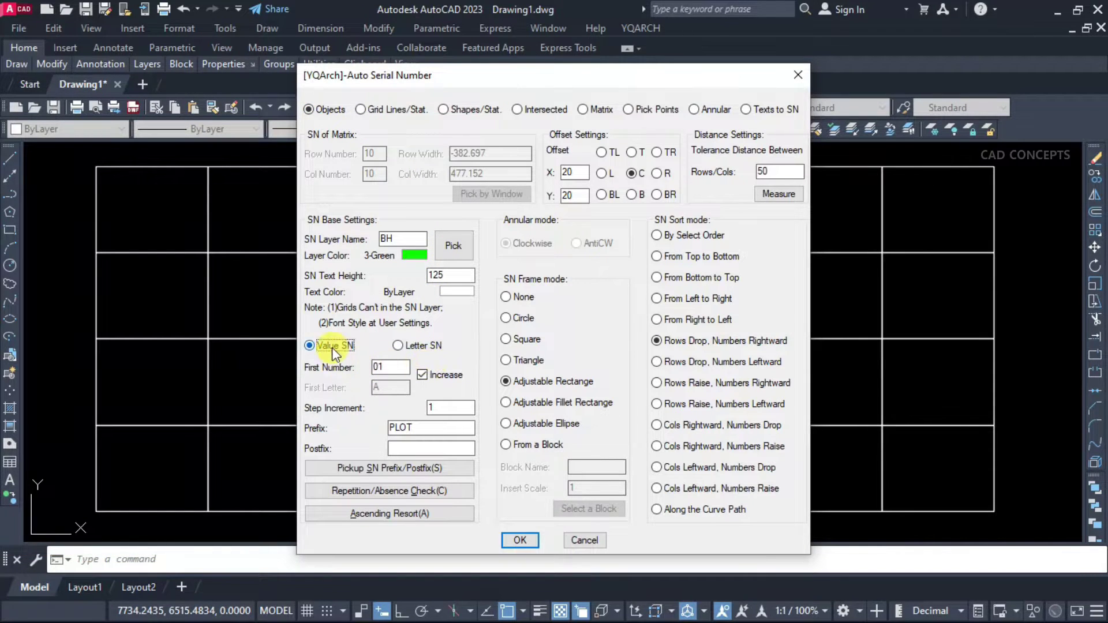
double_click(381, 366)
Step: Set prefix PLOT and Rows Drop Numbers Rightward ordering, then confirm the settings
click(452, 426)
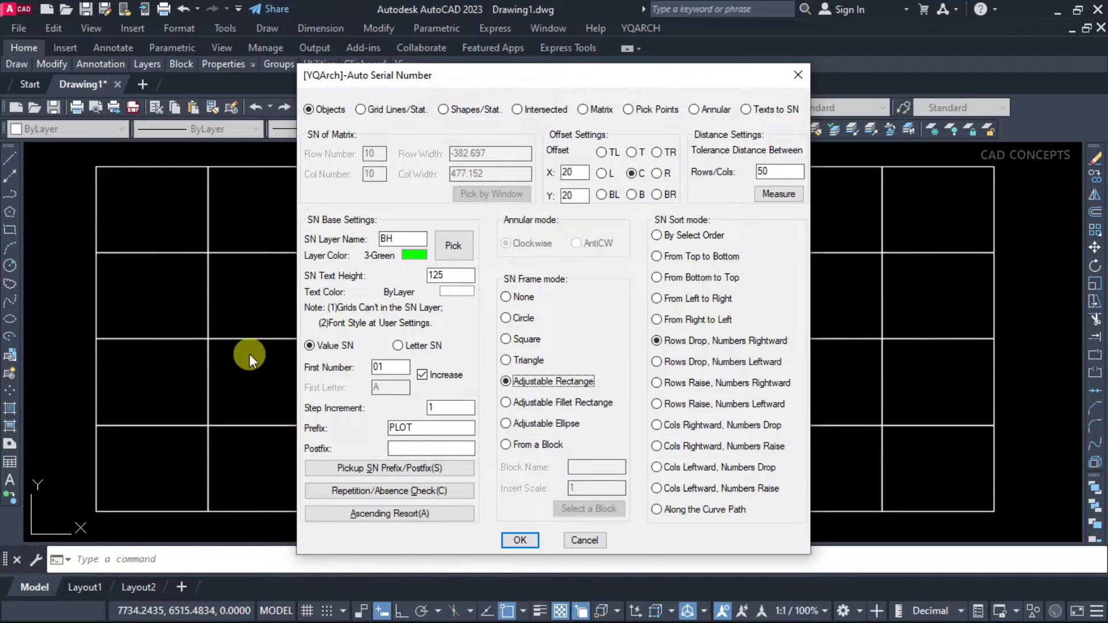
click(687, 342)
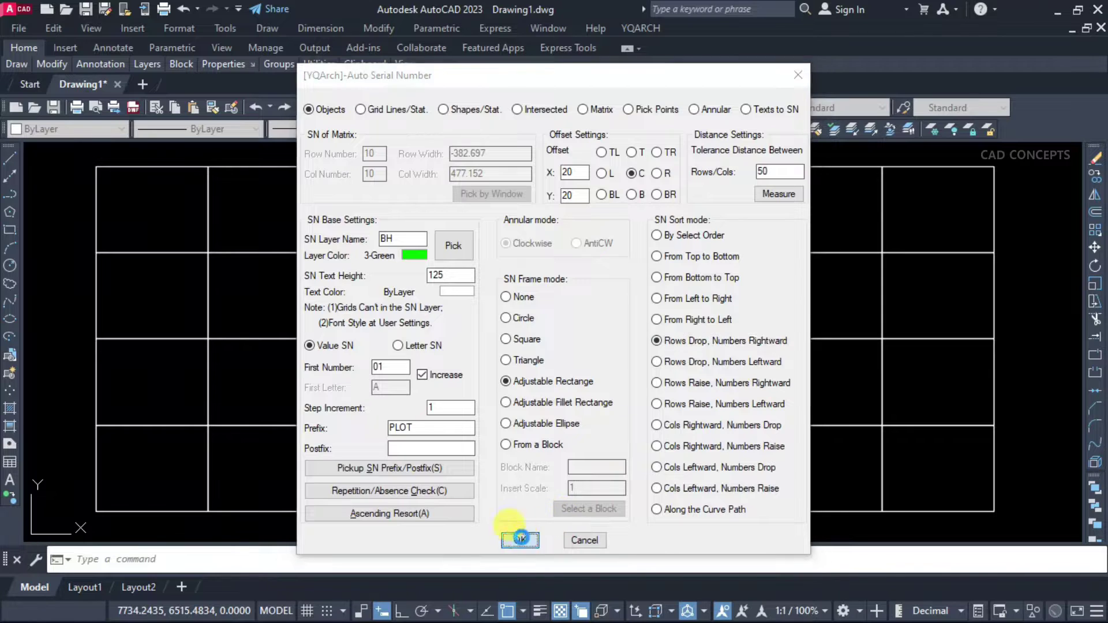
click(520, 541)
Step: Window-select the whole grid to place numbers PLOT01 to PLOT32 in its cells
click(900, 234)
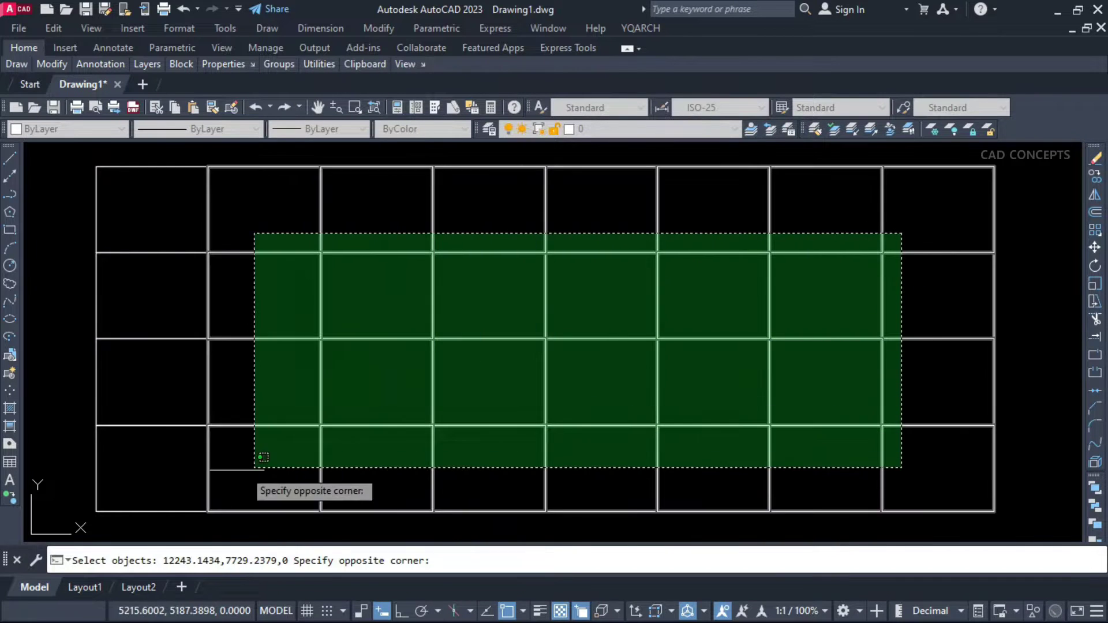
click(160, 480)
key(Return)
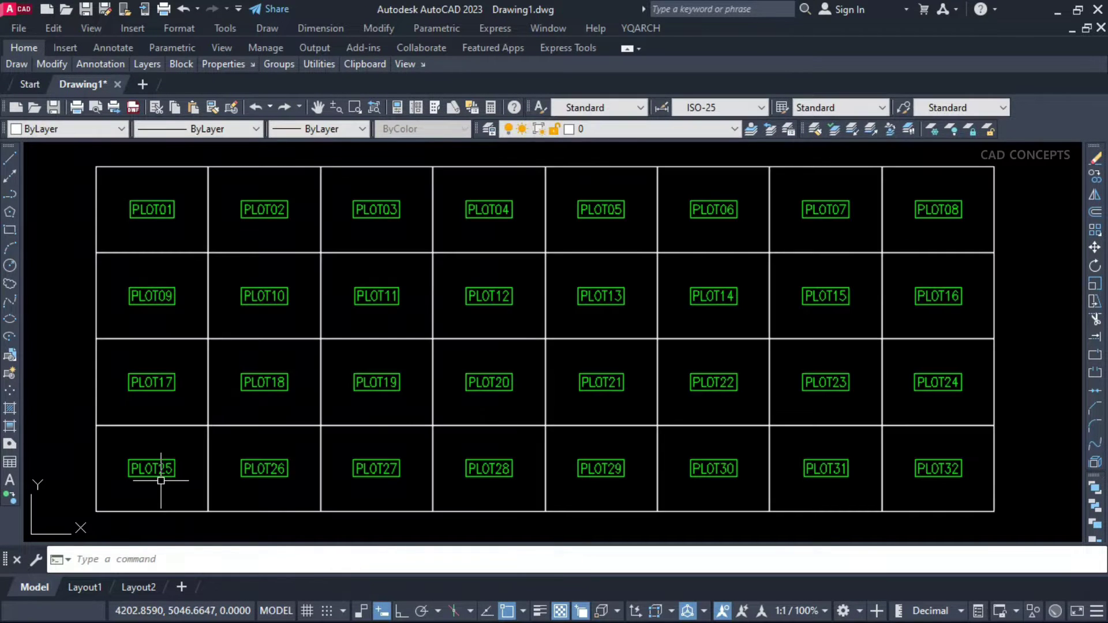
Step: Inspect the PLOT01 and PLOT08 labels, then clear the selection
click(152, 210)
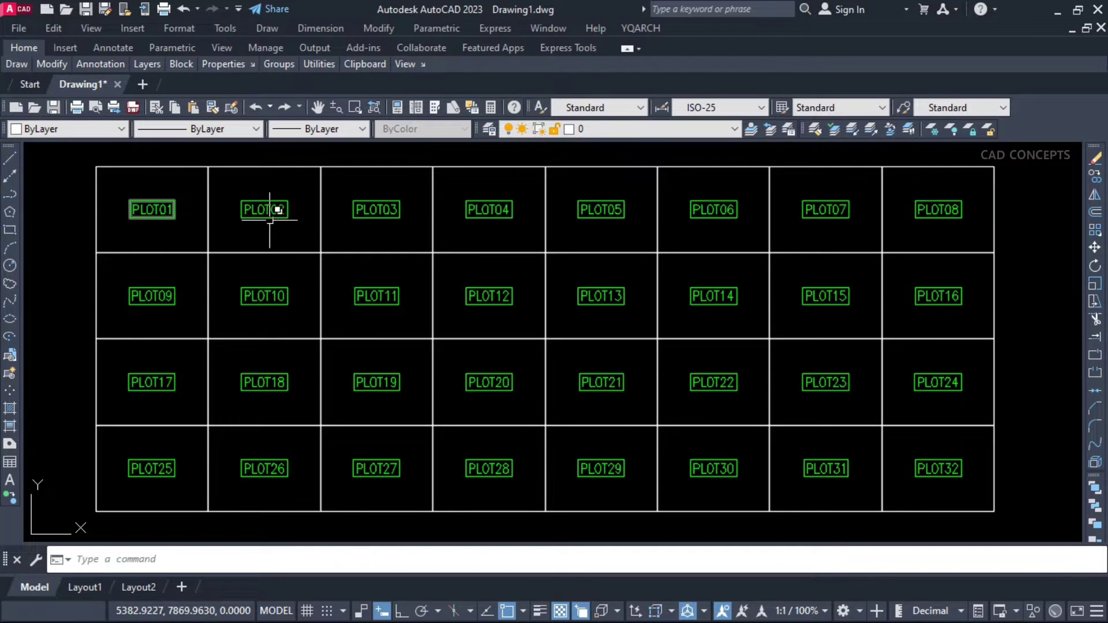
click(938, 210)
key(Escape)
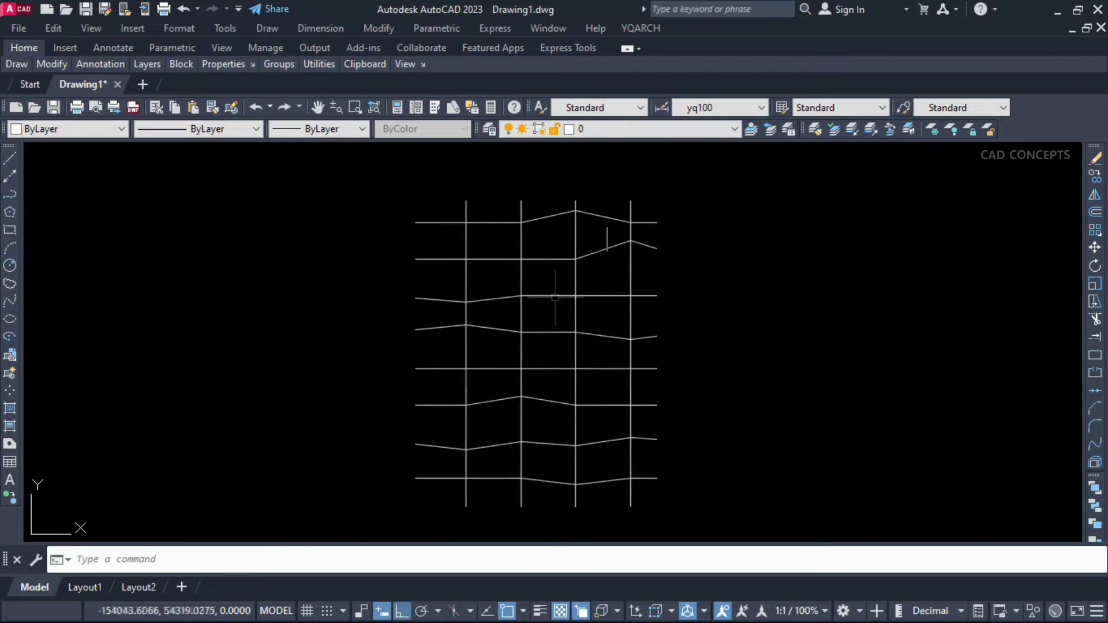
click(663, 194)
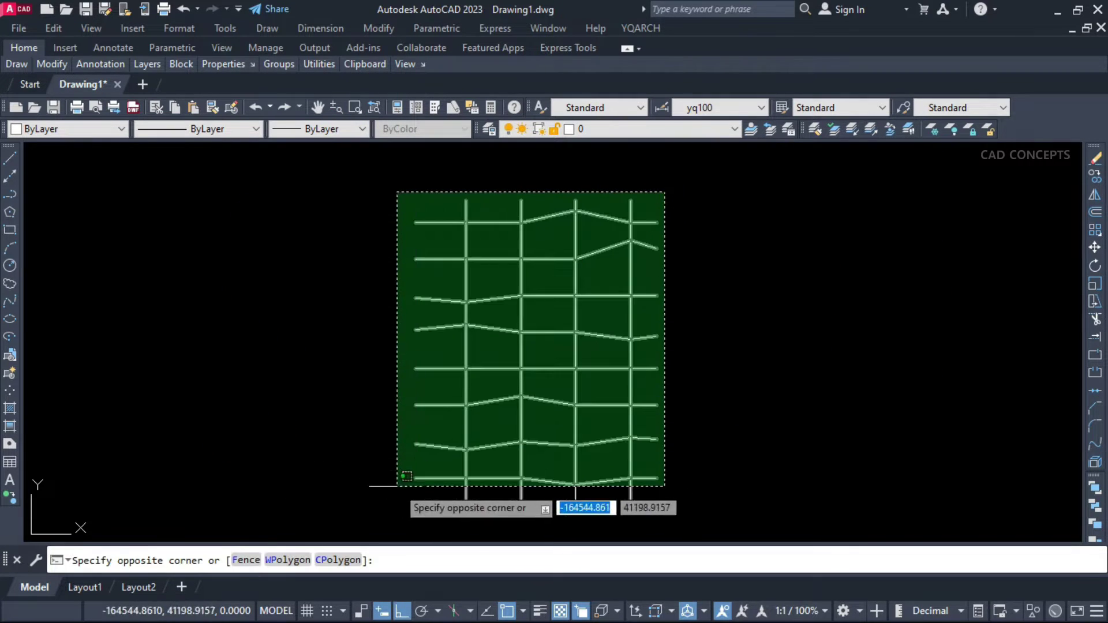
click(396, 507)
key(Escape)
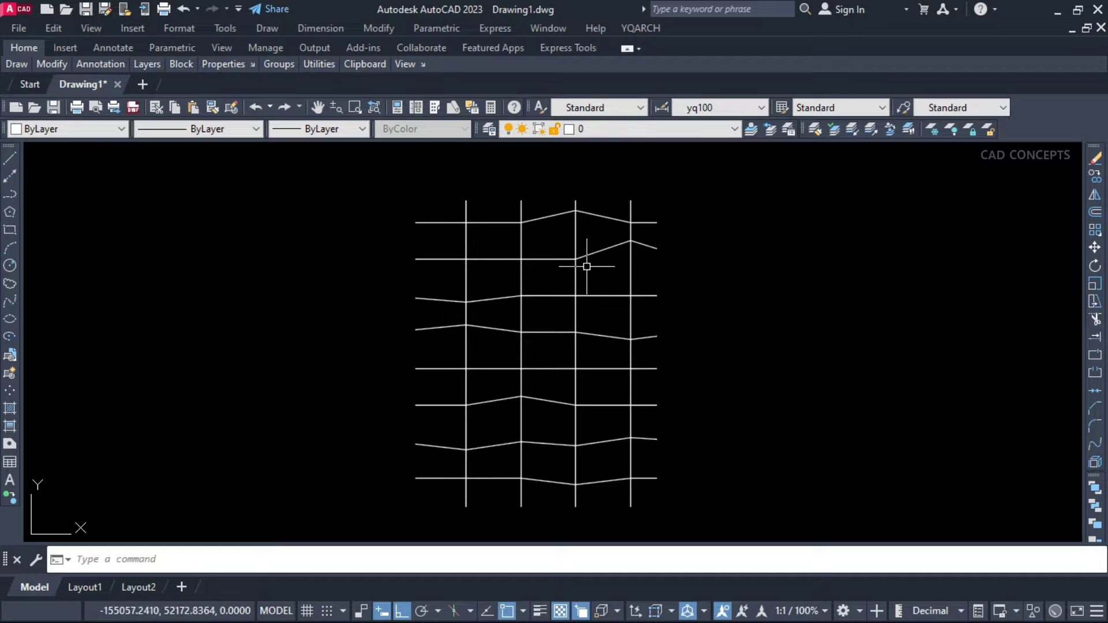
click(465, 281)
key(Escape)
click(485, 314)
click(511, 286)
click(546, 331)
key(Escape)
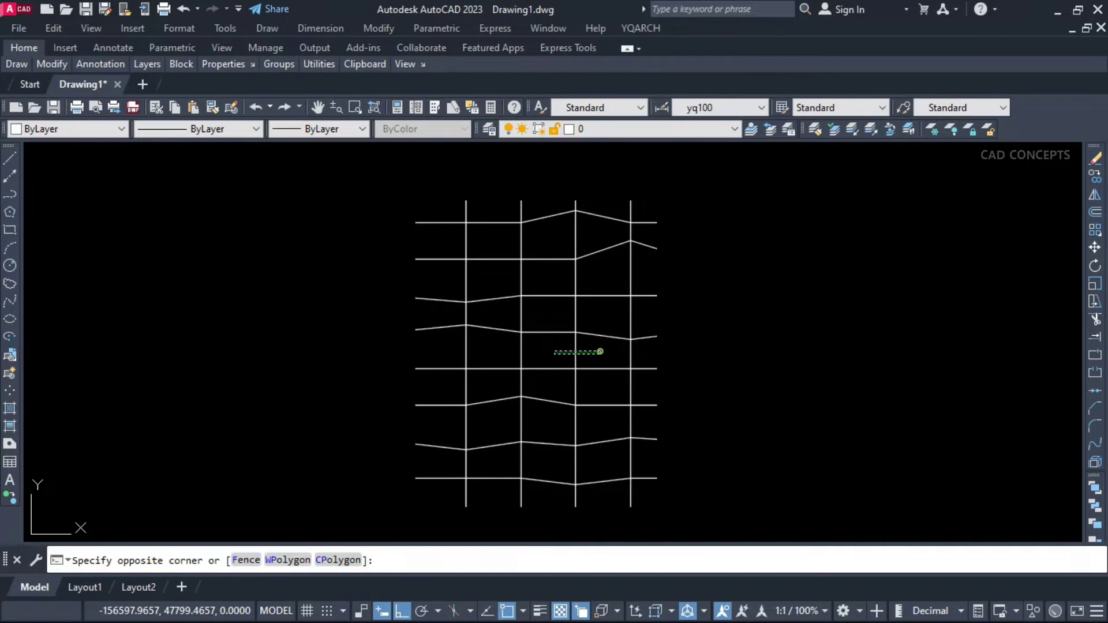
click(576, 353)
key(Escape)
click(530, 433)
key(Escape)
click(498, 446)
key(Escape)
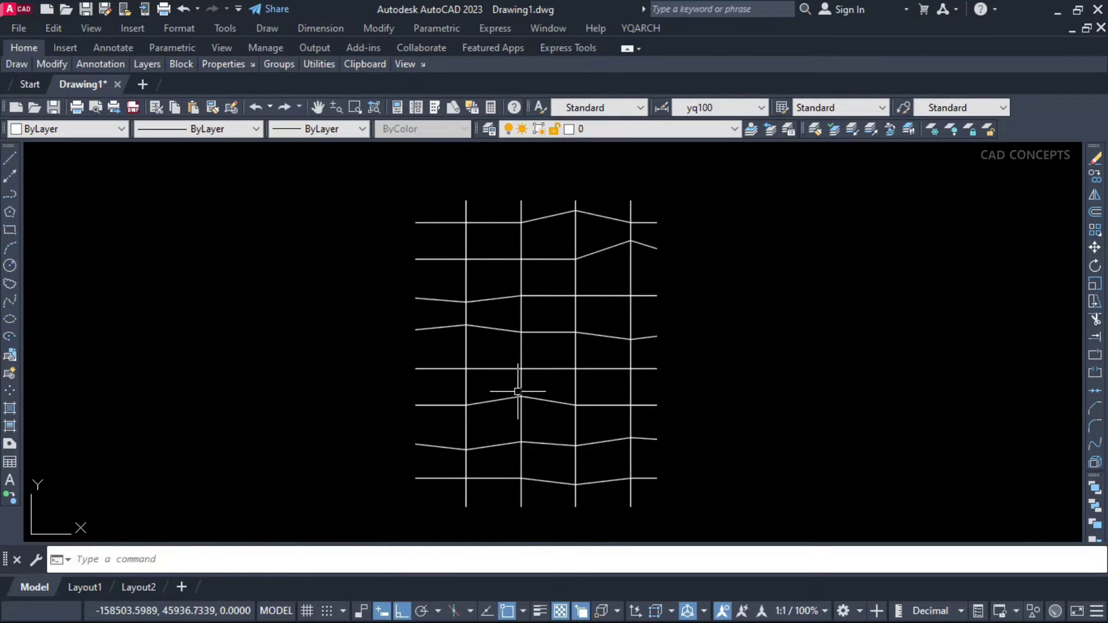
Step: Switch numbering to Grid Lines/Stat. from 01 with Rows Drop Numbers Leftward and accept the statistics options
right_click(518, 392)
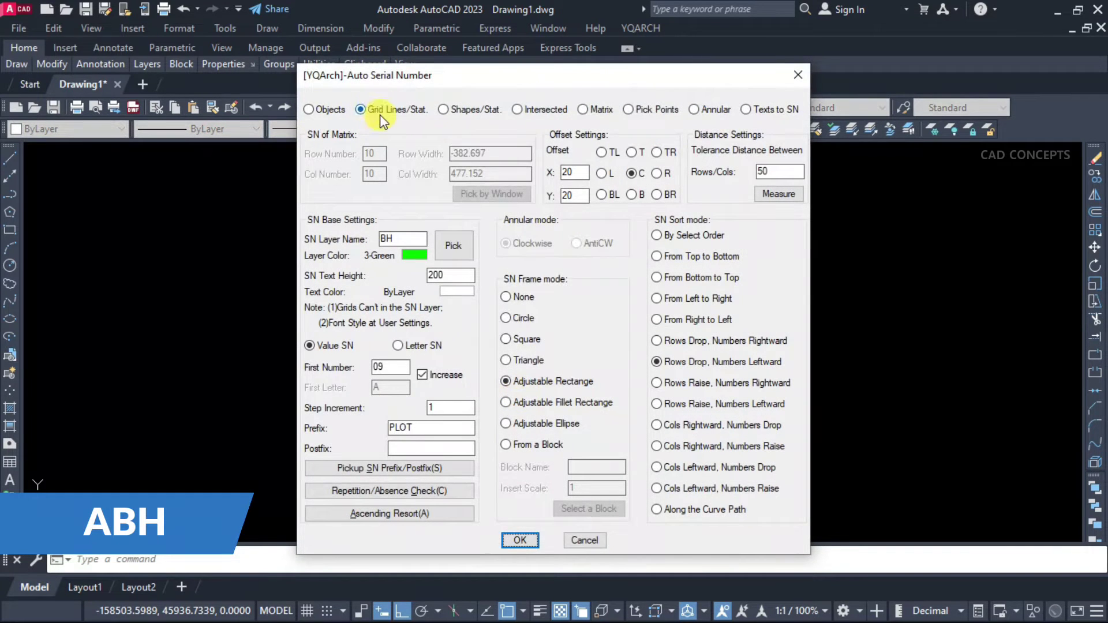
click(381, 114)
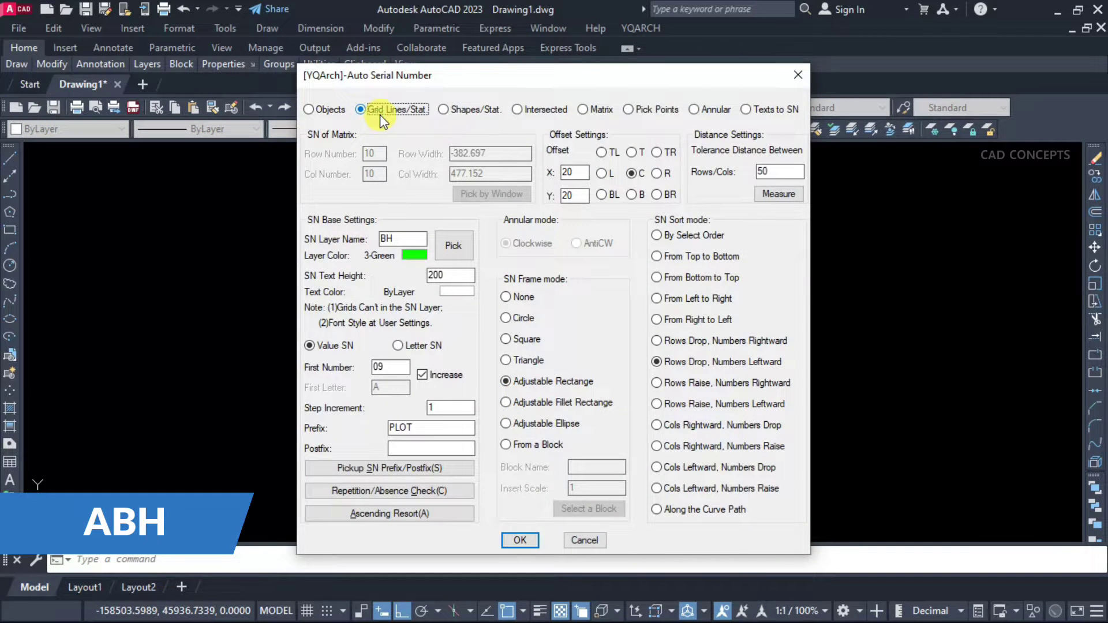
double_click(386, 366)
text(01)
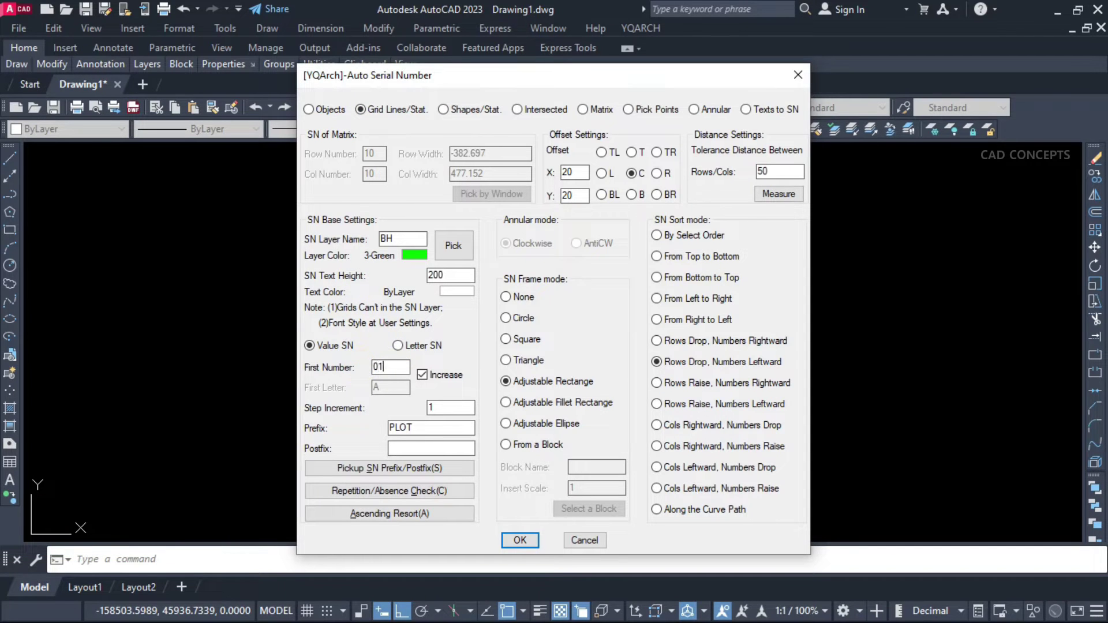
click(683, 362)
click(520, 540)
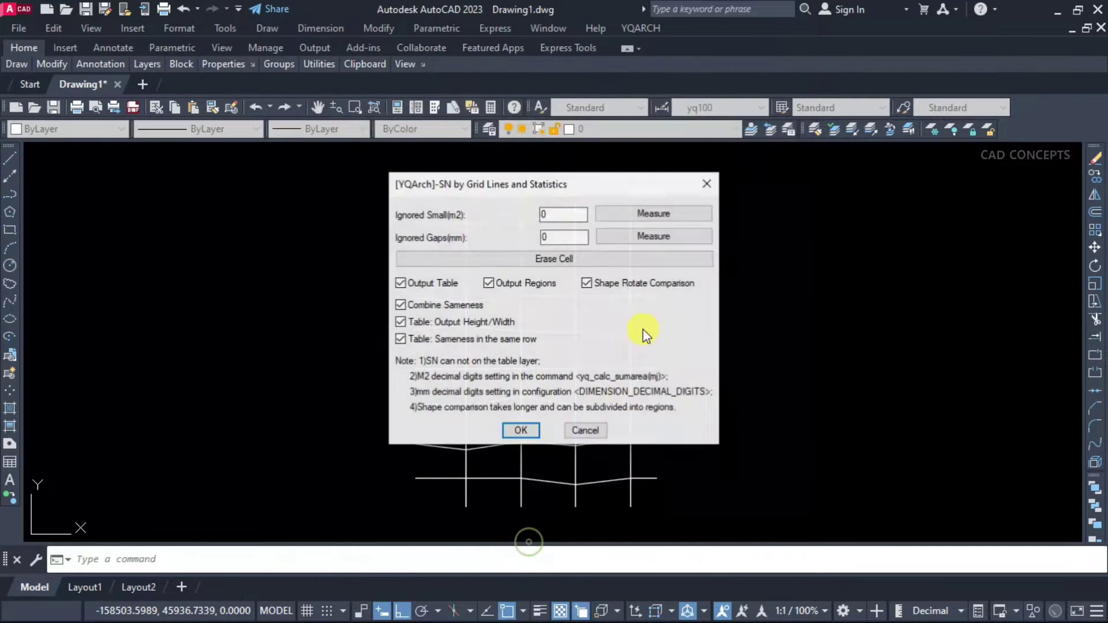
key(Return)
Step: Number the irregular grid and place the measured plot regions beside it
drag(381, 186, 683, 520)
key(Return)
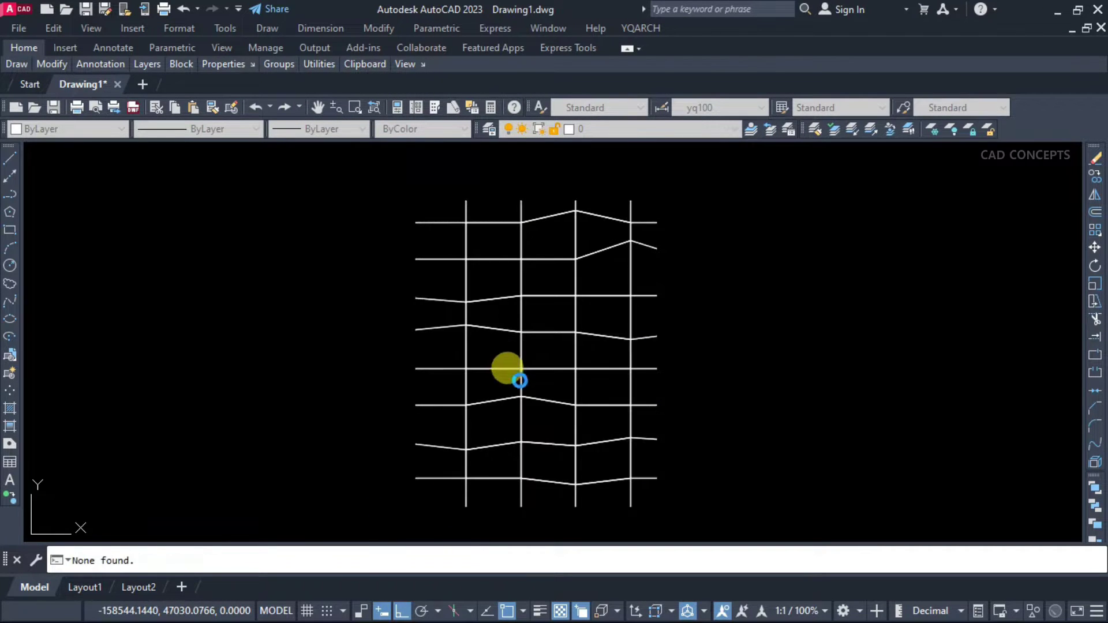
scroll(516, 370, up, 5)
scroll(485, 346, down, 3)
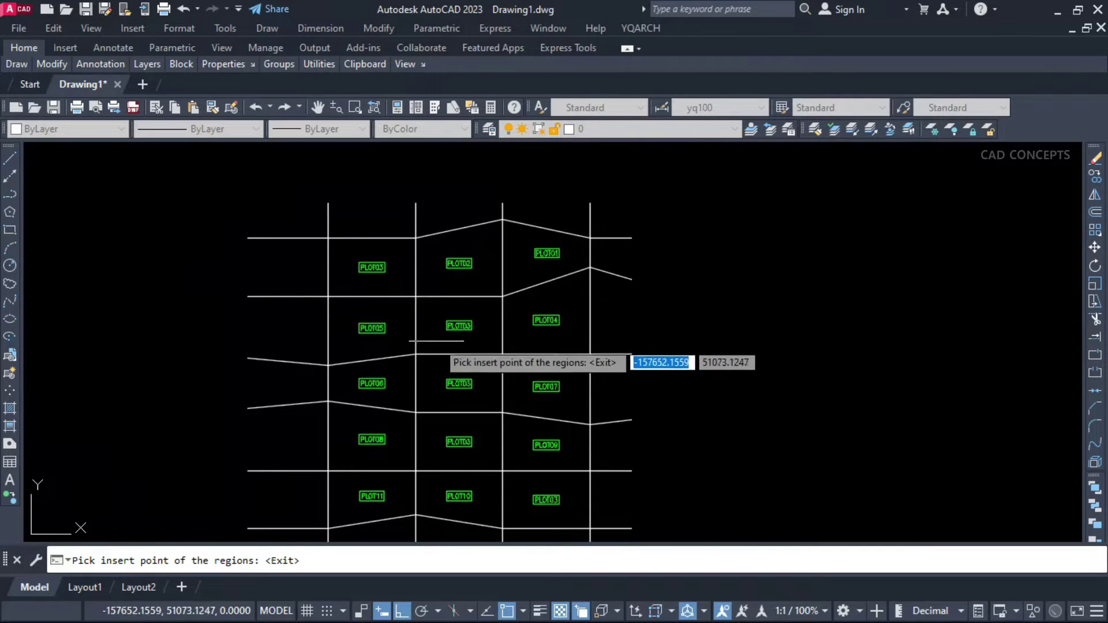
scroll(554, 338, down, 3)
click(590, 286)
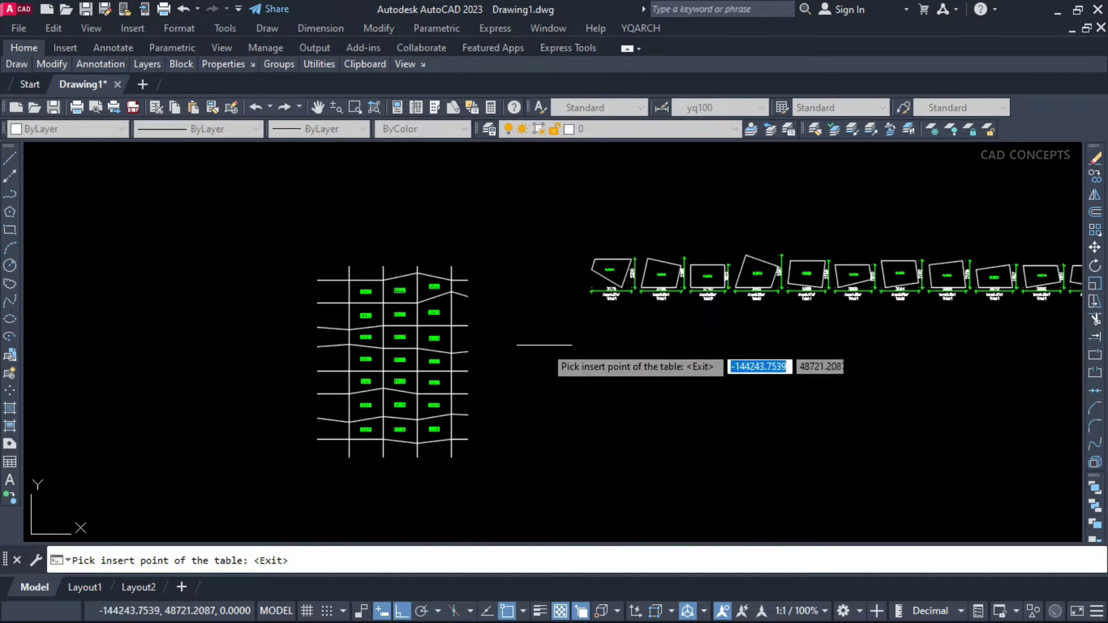
scroll(519, 333, down, 3)
scroll(590, 327, up, 2)
scroll(718, 307, up, 2)
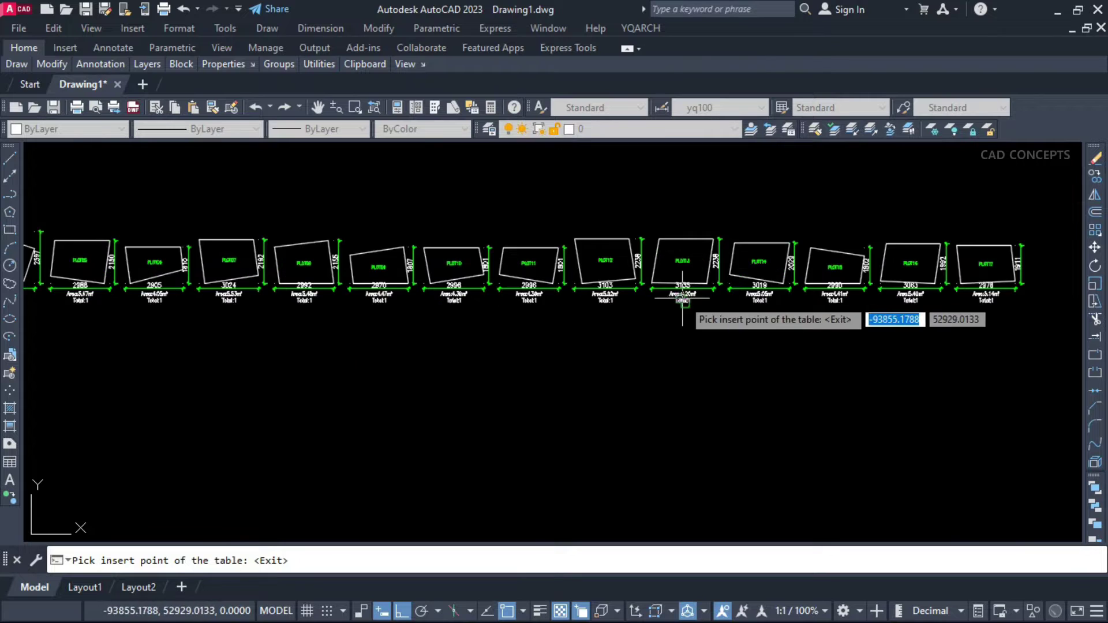
scroll(814, 277, up, 4)
scroll(814, 269, down, 4)
scroll(822, 286, up, 3)
scroll(830, 294, down, 4)
scroll(952, 295, up, 1)
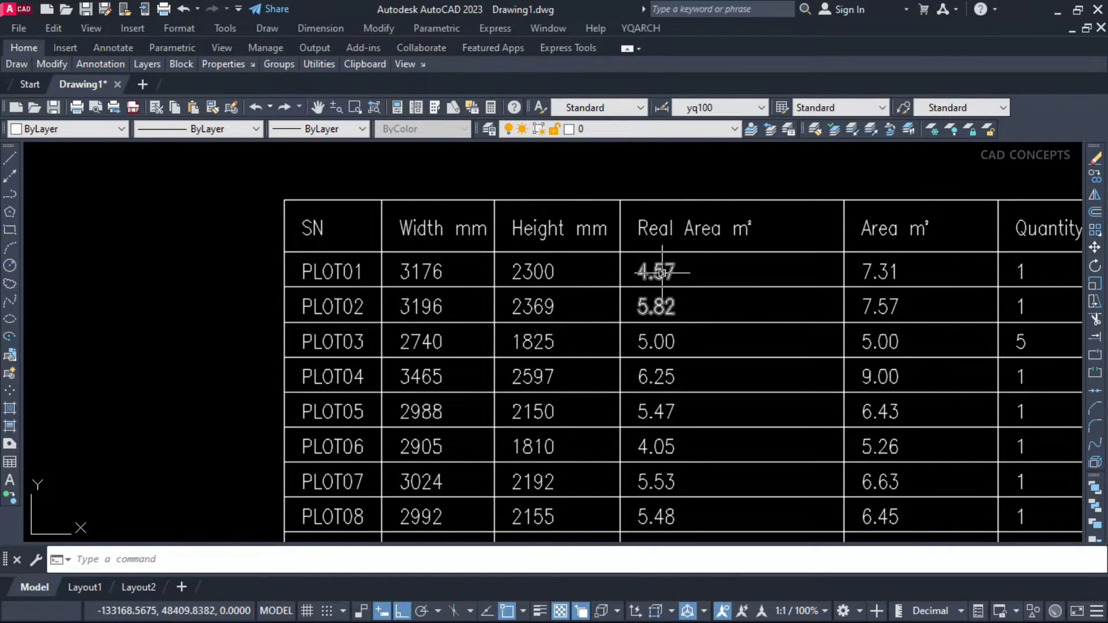
scroll(710, 295, down, 1)
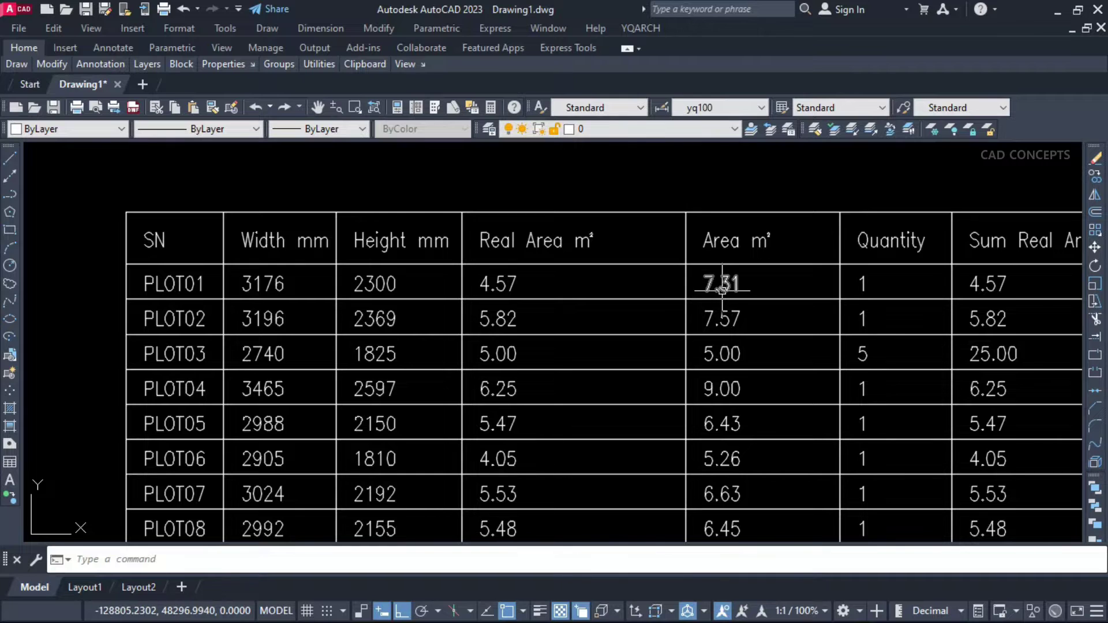
scroll(721, 294, down, 1)
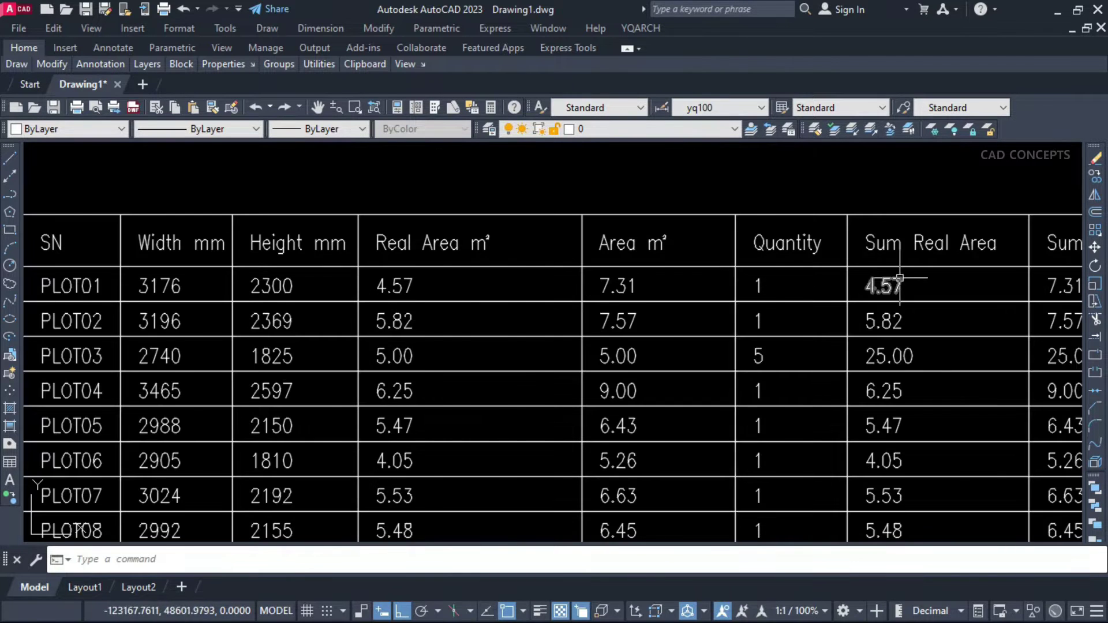
scroll(738, 270, down, 5)
scroll(797, 422, up, 5)
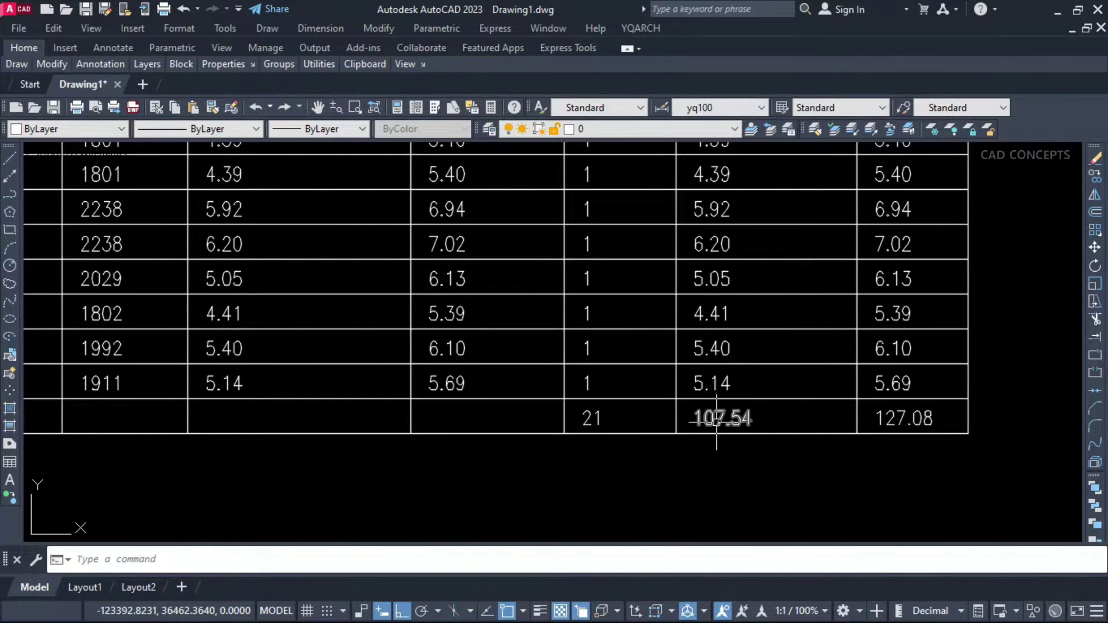
scroll(796, 422, down, 1)
scroll(347, 459, down, 4)
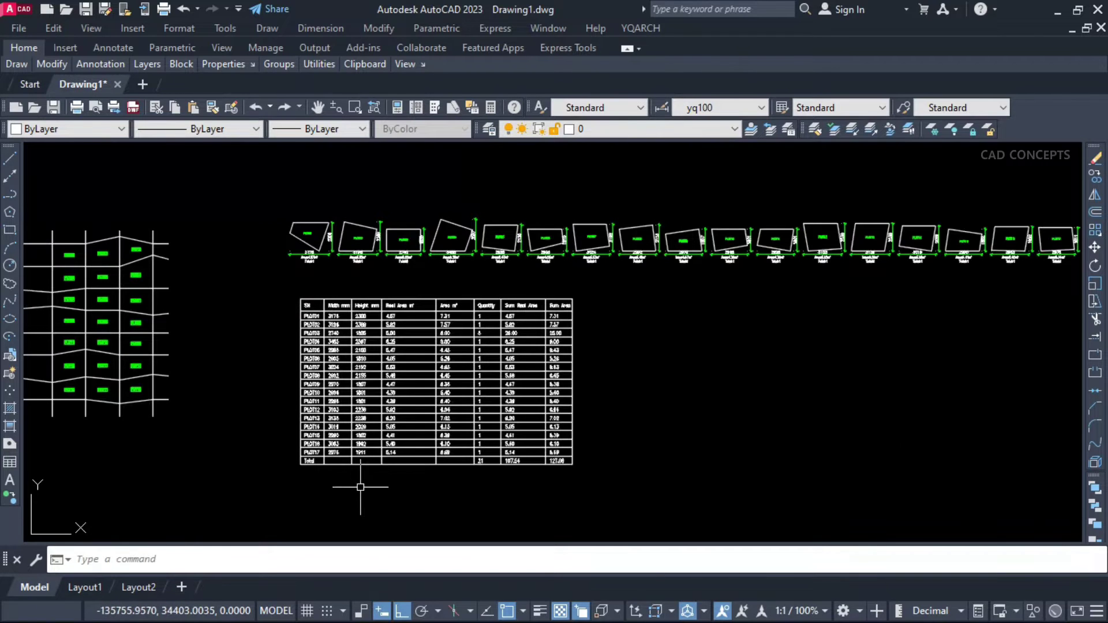
scroll(347, 485, up, 1)
scroll(202, 305, up, 2)
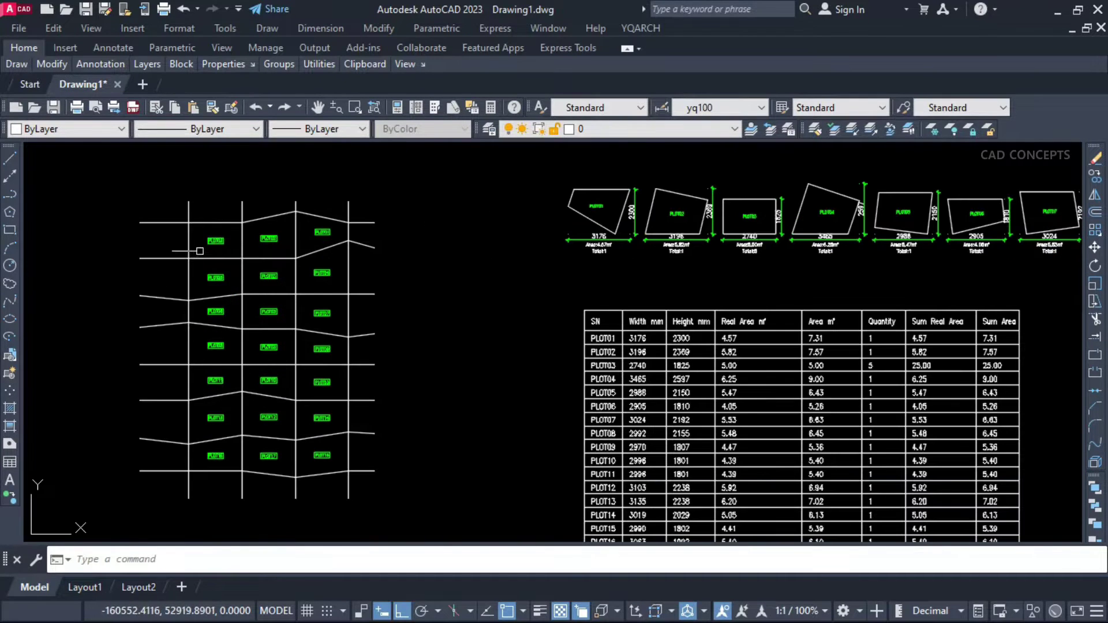
scroll(571, 225, up, 2)
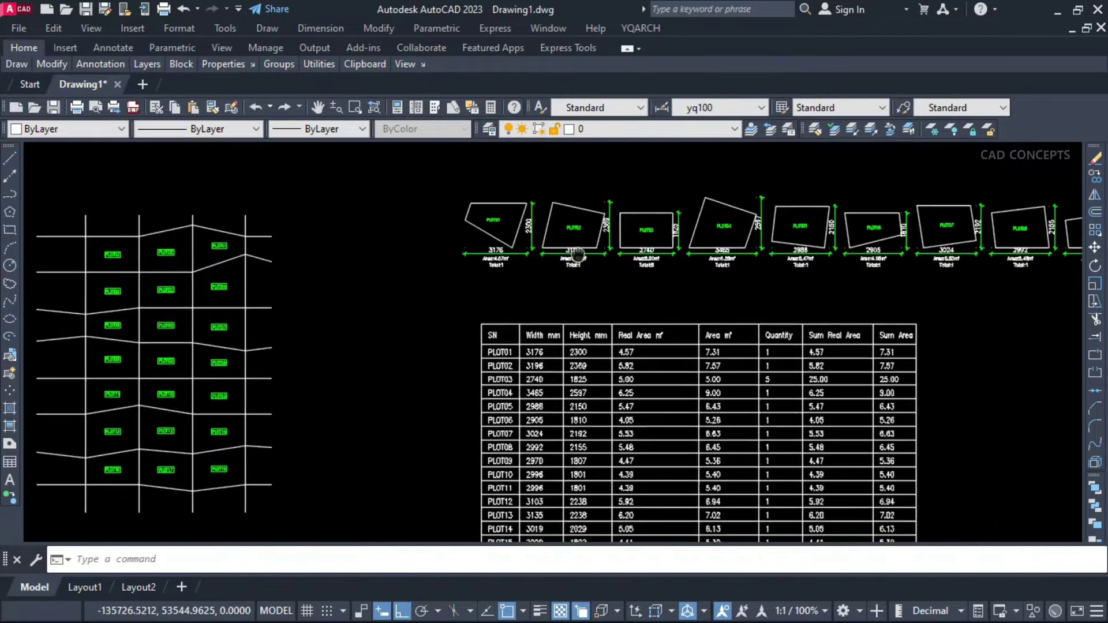
scroll(519, 215, up, 3)
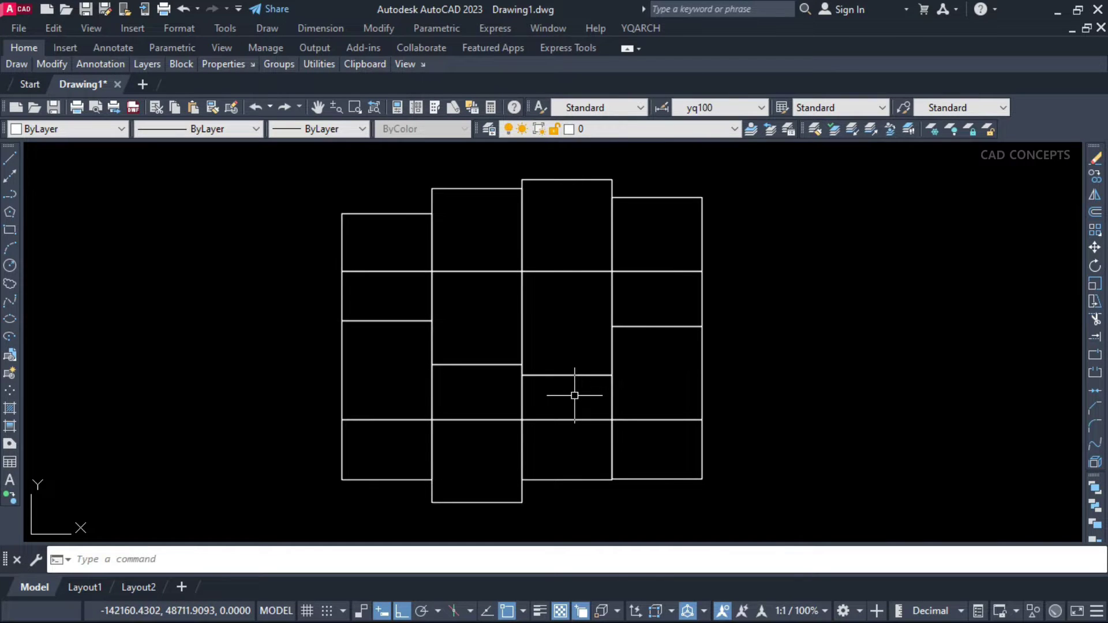
text(ABH)
Step: Set numbering to Shapes/Stat. with Adjustable Rectangle frames and Rows Drop Numbers Leftward, then confirm
key(space)
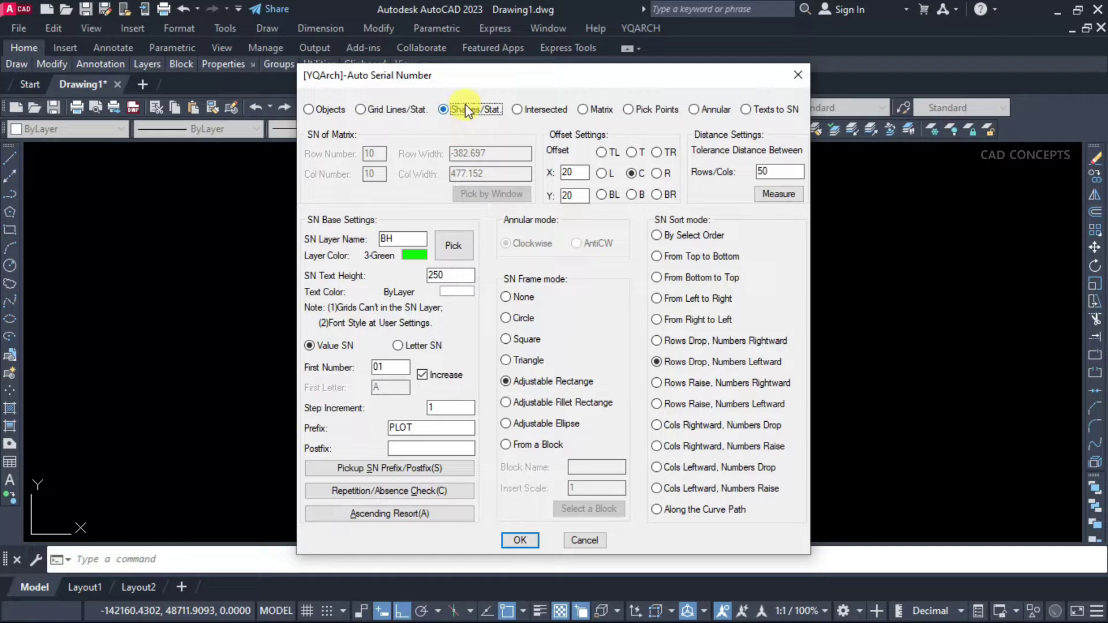
click(470, 111)
click(553, 383)
click(665, 362)
click(517, 540)
Step: Select the stacked plot shapes to number them PLOT01 to PLOT12
click(519, 393)
click(441, 210)
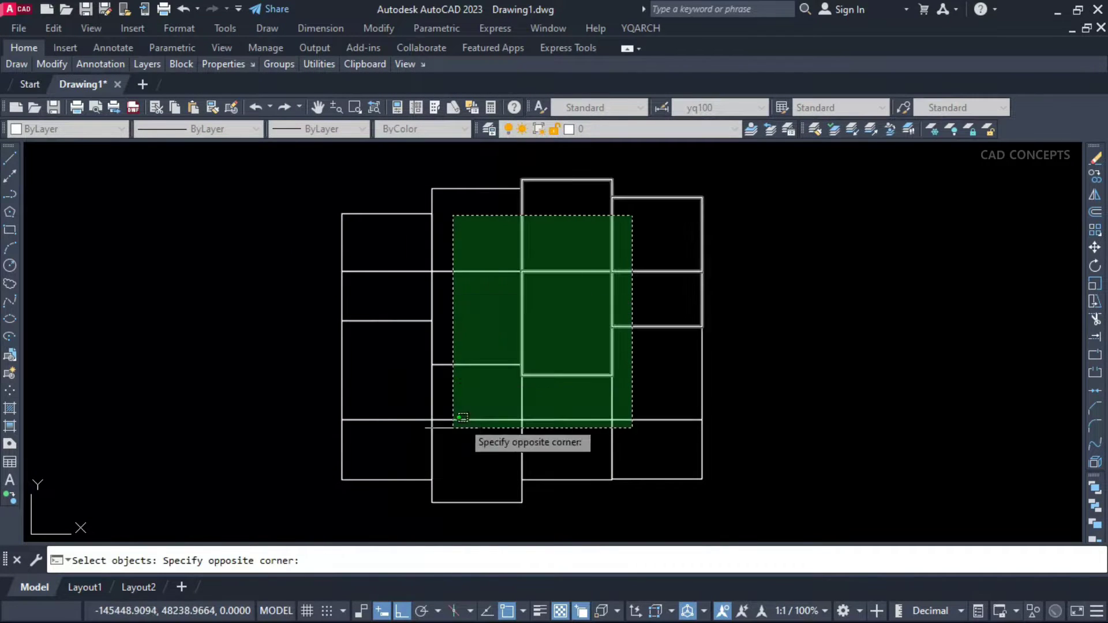
click(395, 463)
key(Return)
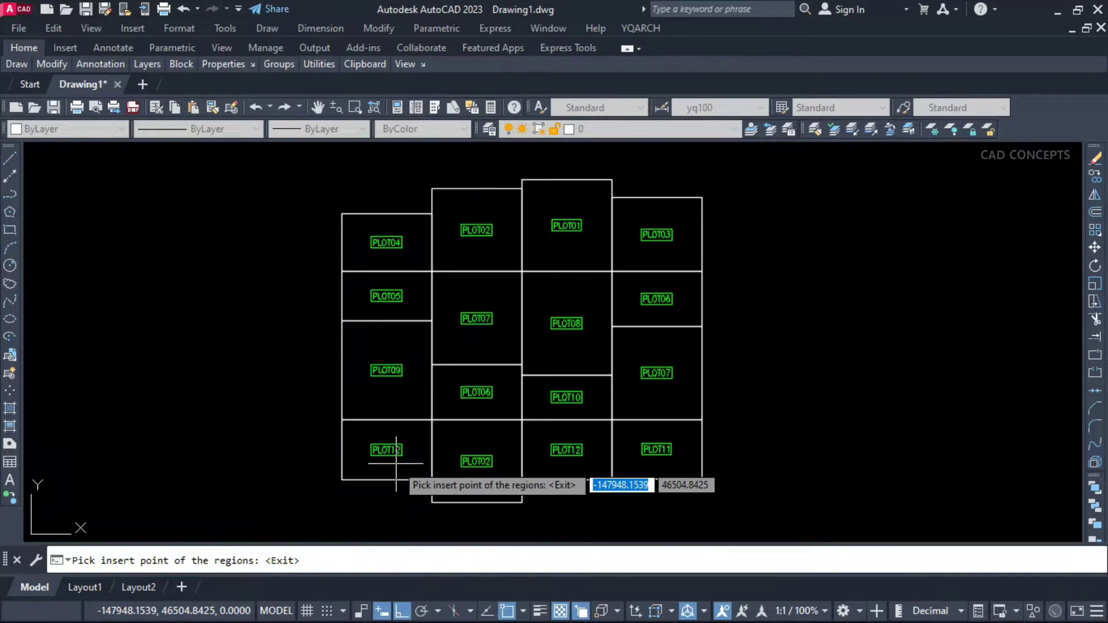
Step: Place the dimensioned plot copies to the right and the area summary table below them
middle_drag(537, 371, 269, 370)
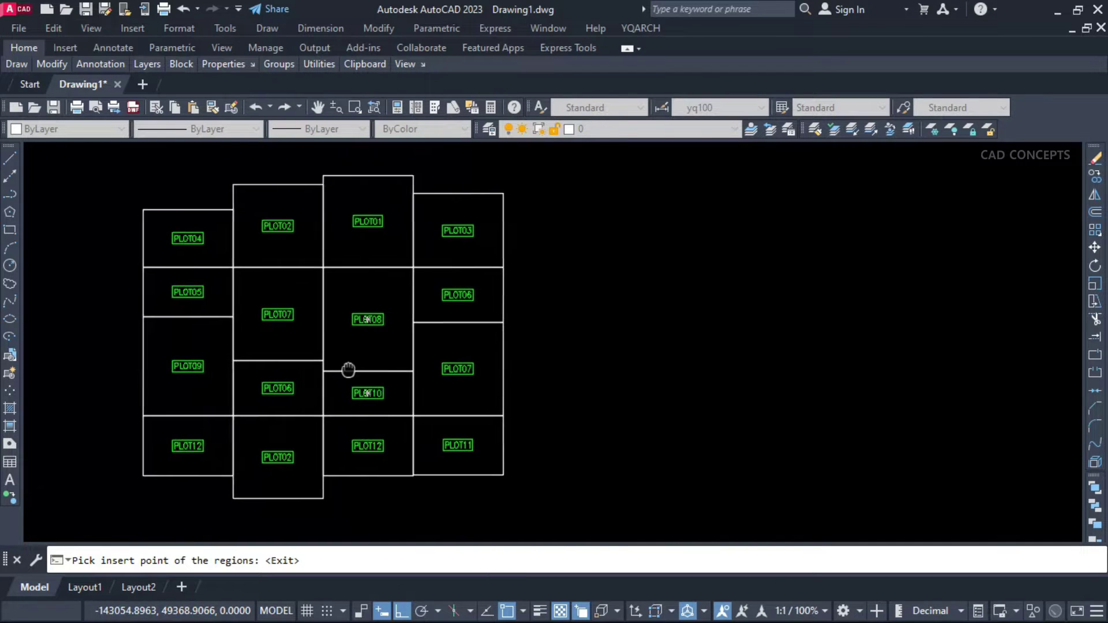
click(479, 241)
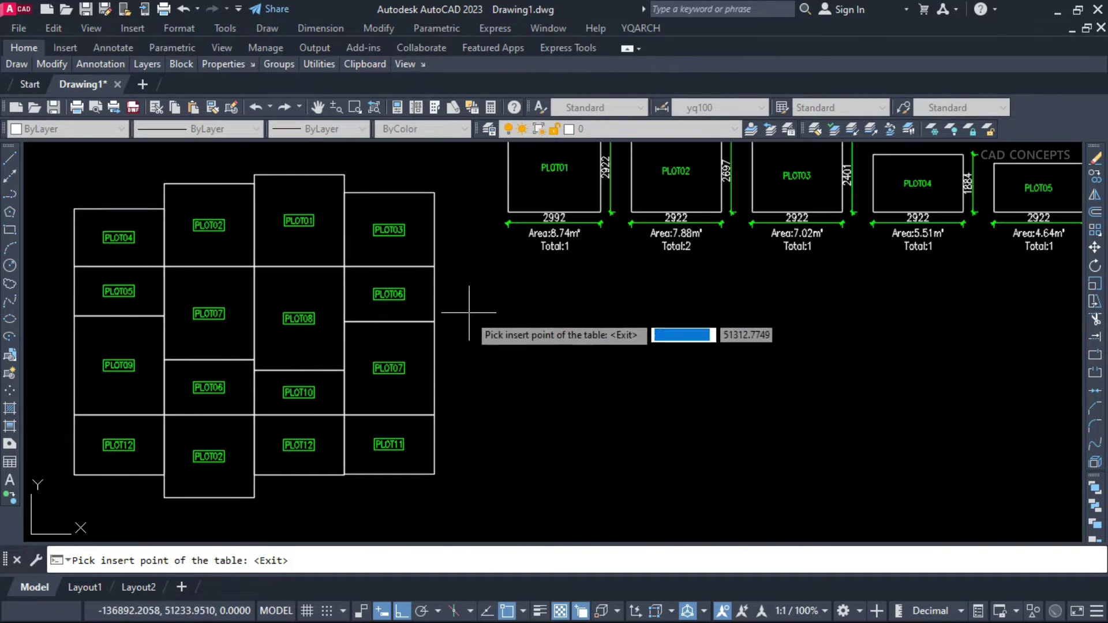
scroll(467, 312, down, 3)
middle_drag(755, 320, 708, 320)
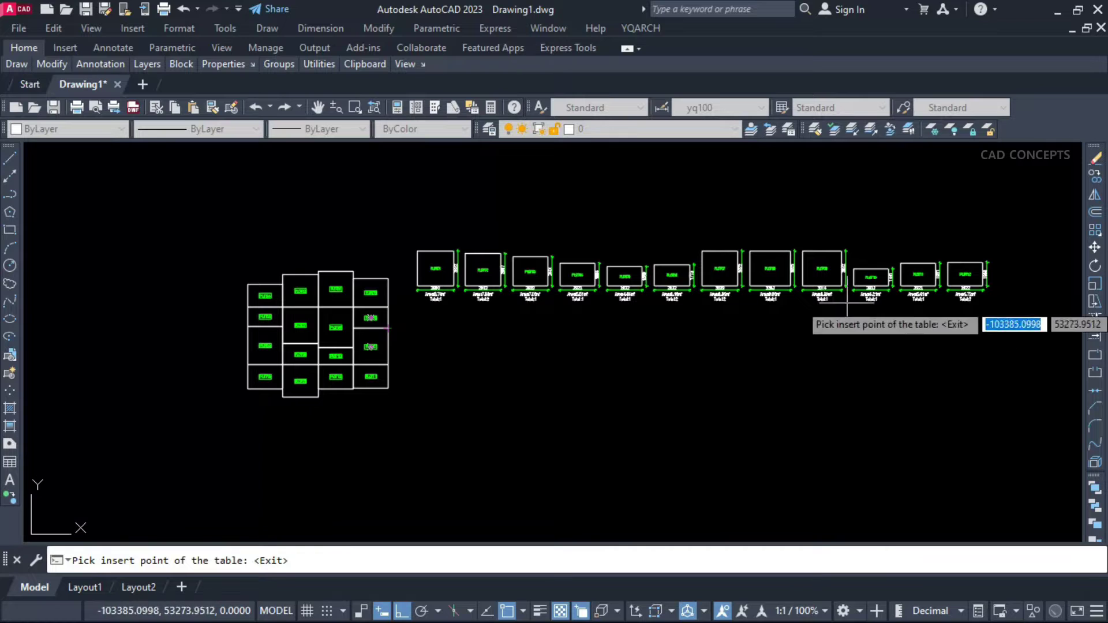
click(414, 308)
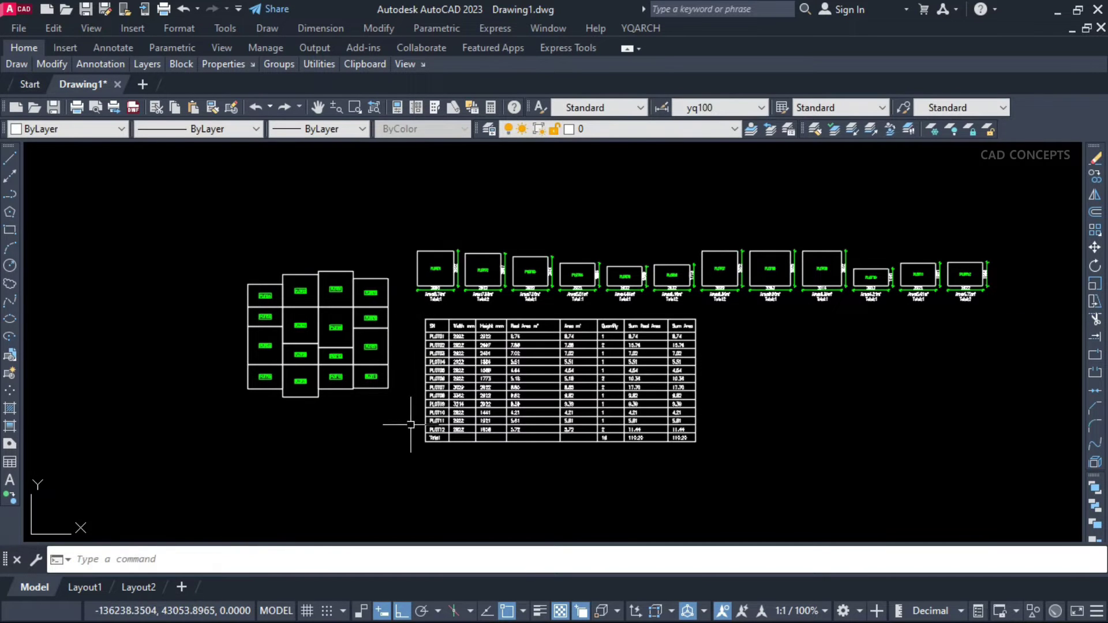
scroll(414, 428, up, 2)
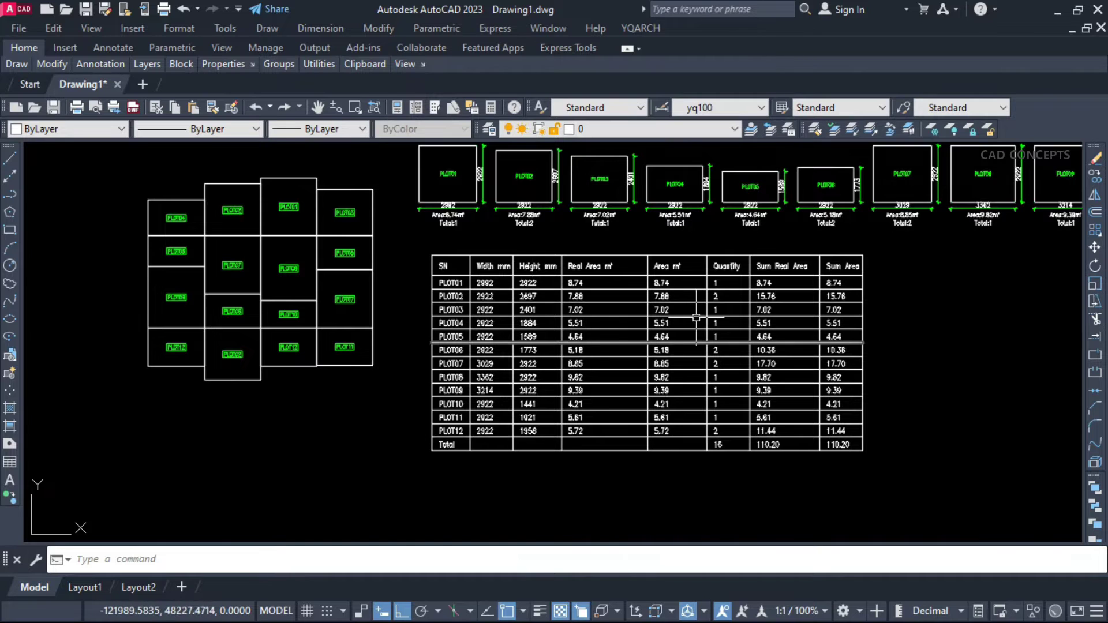
middle_drag(693, 320, 543, 375)
scroll(543, 374, down, 2)
scroll(543, 374, down, 1)
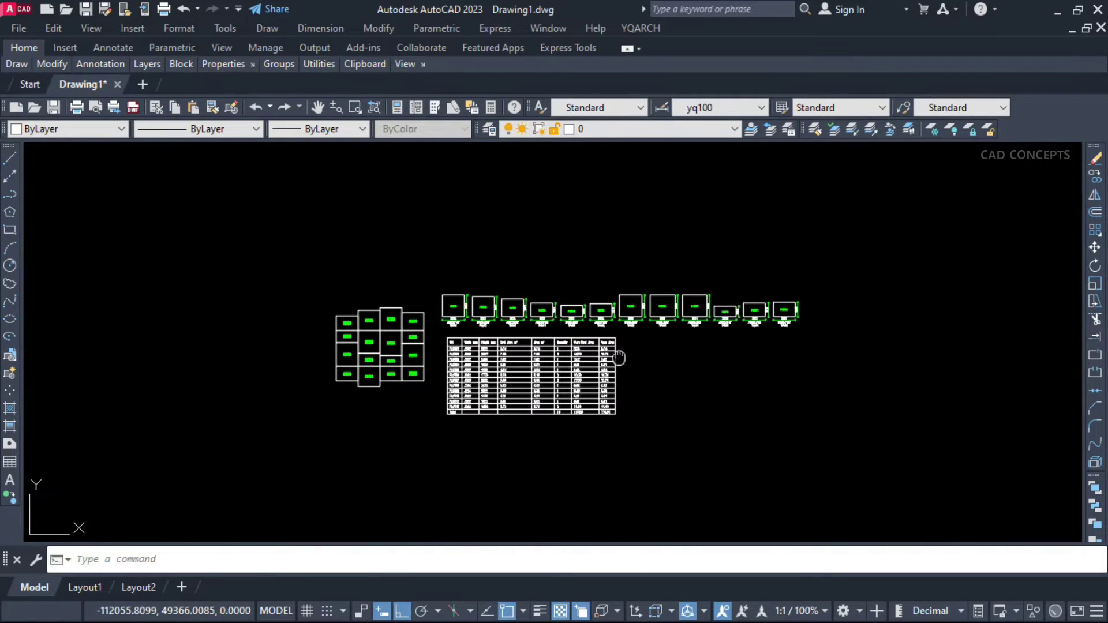
scroll(541, 333, up, 1)
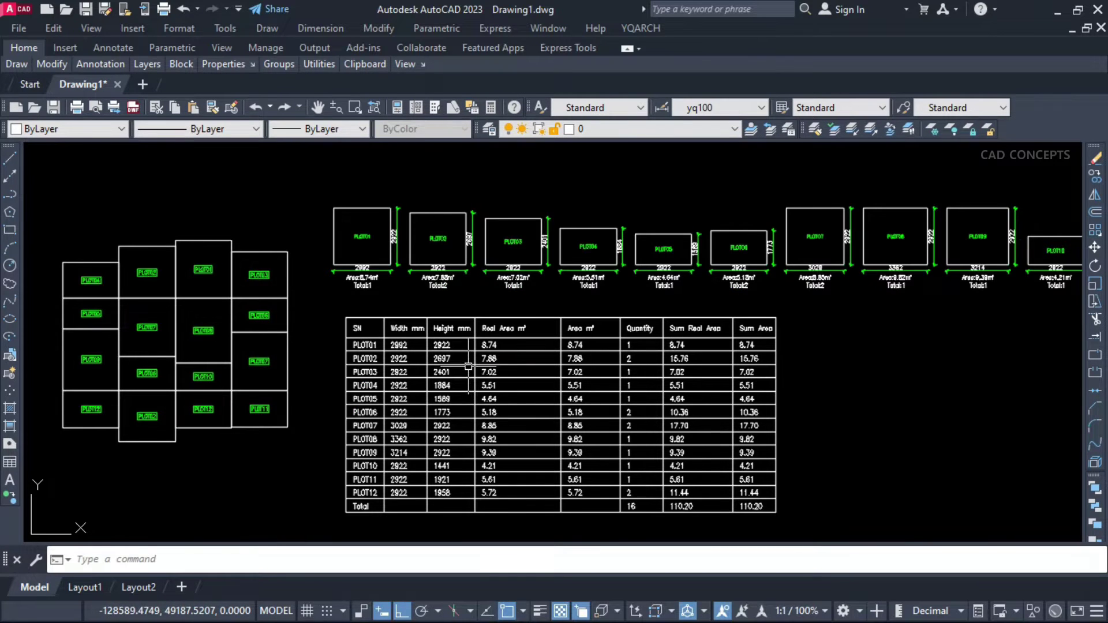
scroll(502, 290, up, 5)
scroll(502, 299, down, 5)
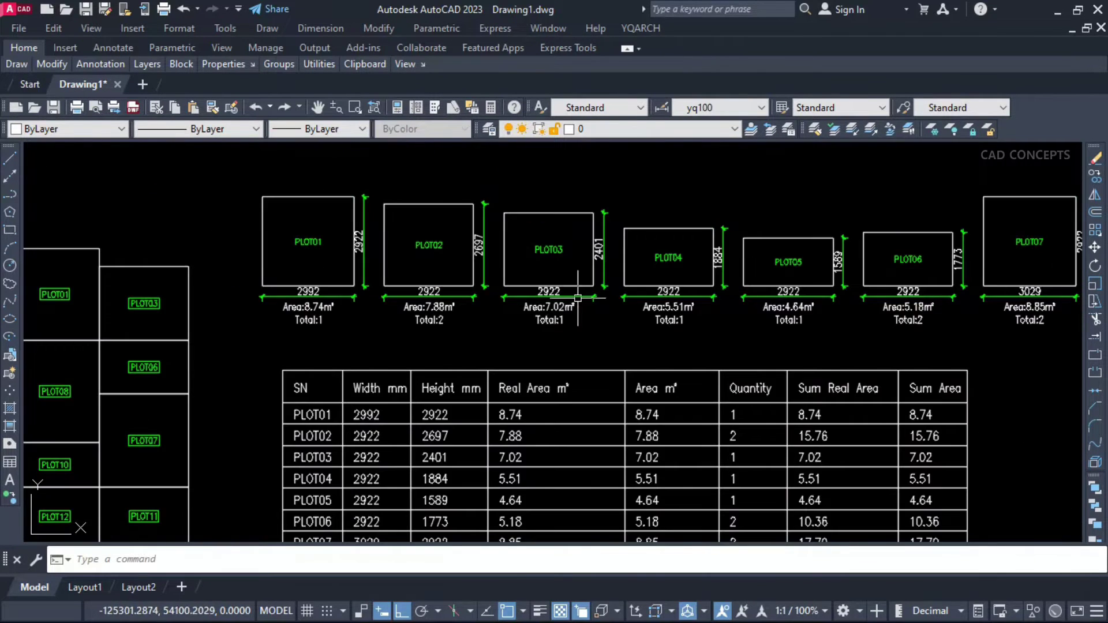
scroll(537, 321, down, 3)
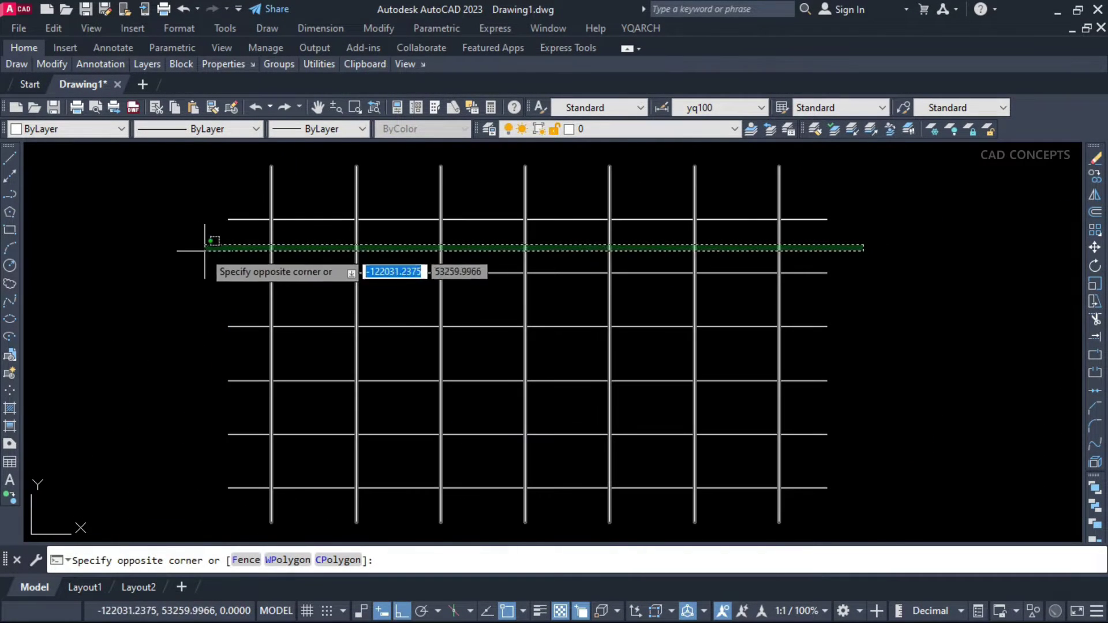
Step: Switch numbering to Intersected with Adjustable Rectangle frames and start a line across the top row
key(Escape)
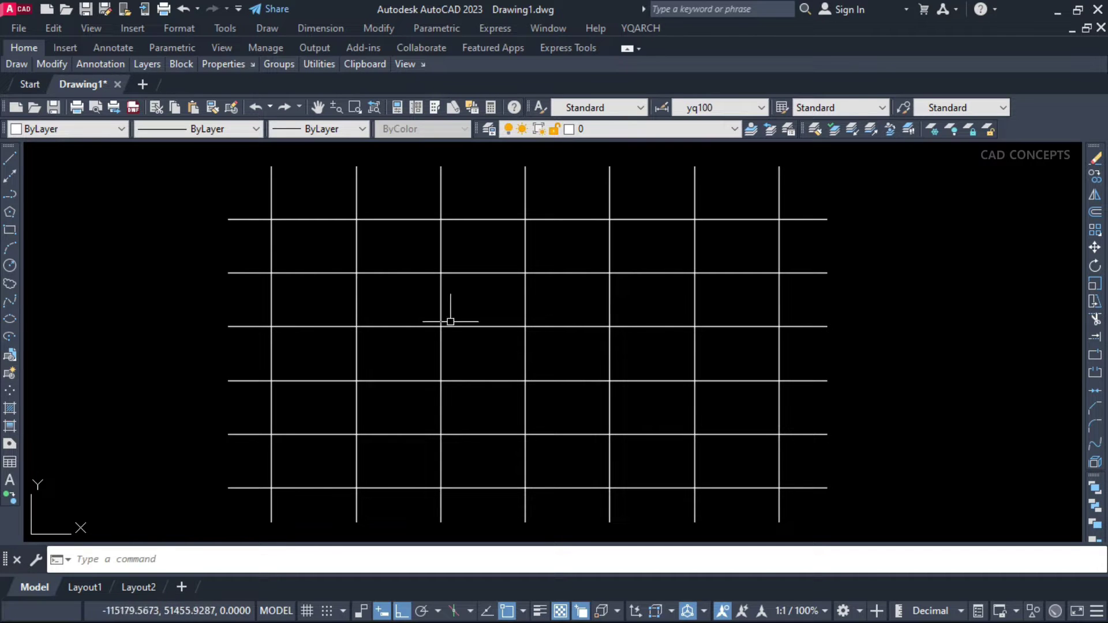
text(ABH)
key(Return)
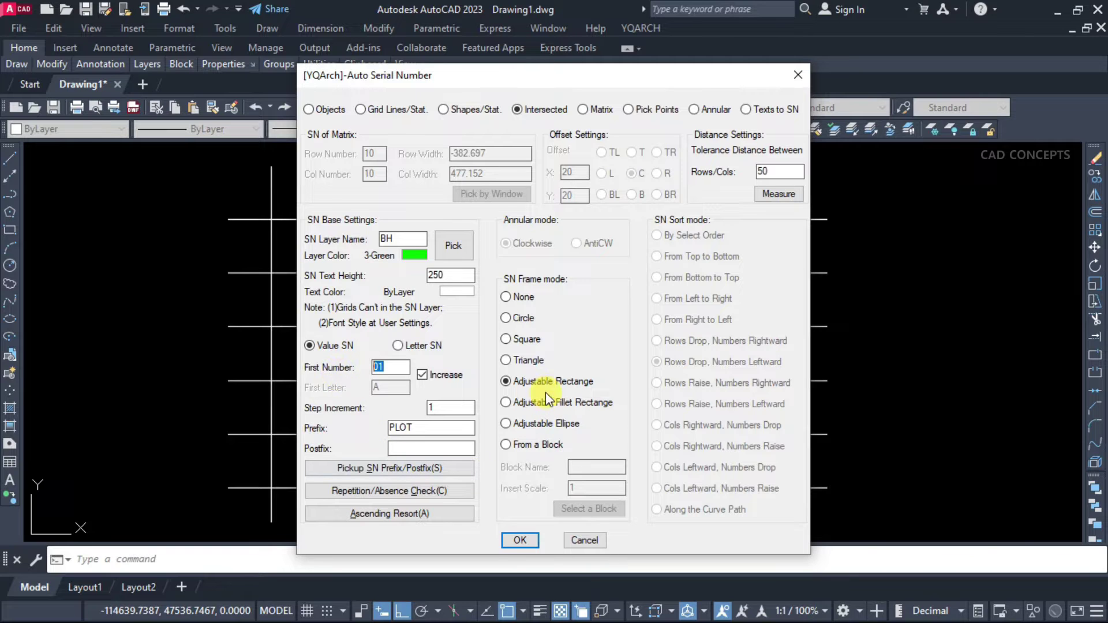
click(546, 382)
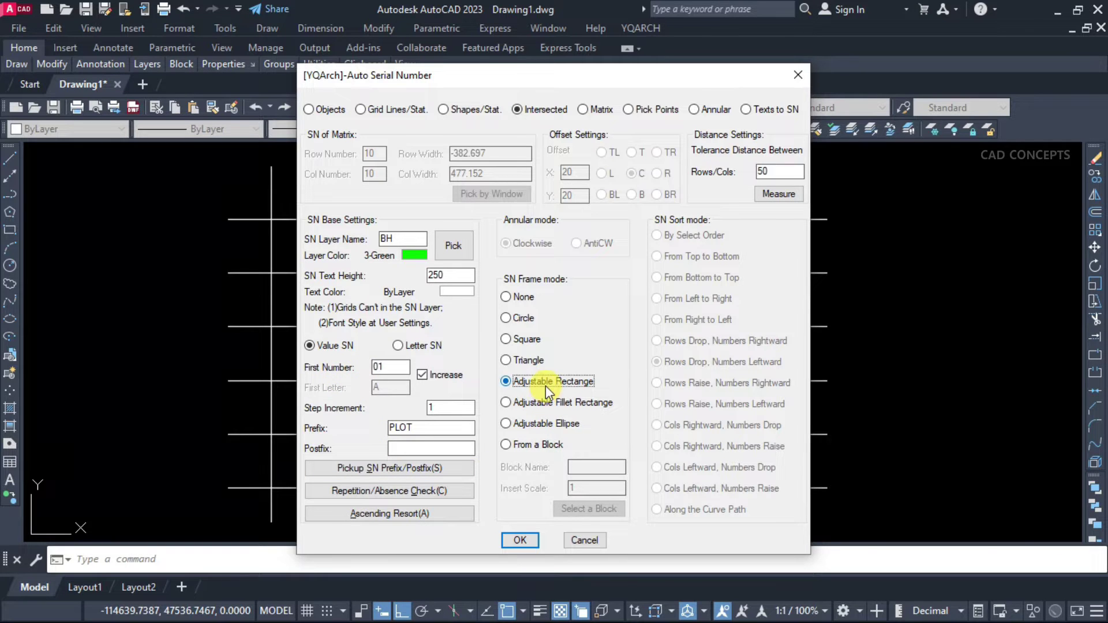
click(522, 542)
click(809, 251)
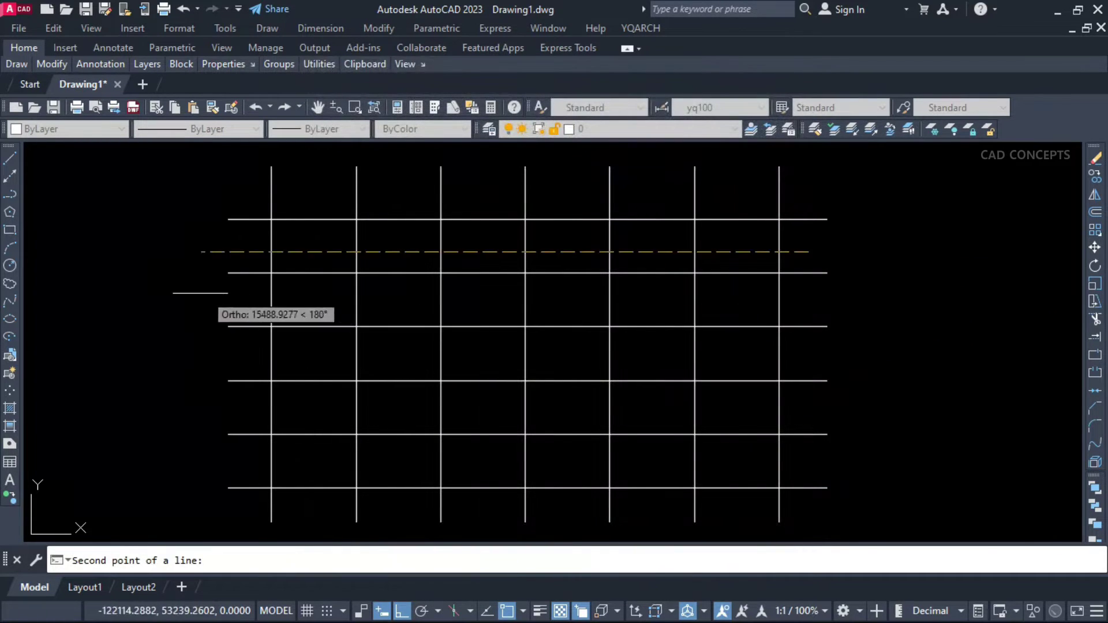
Step: Draw crossing lines along the top five rows in a zigzag to number their cells
click(200, 294)
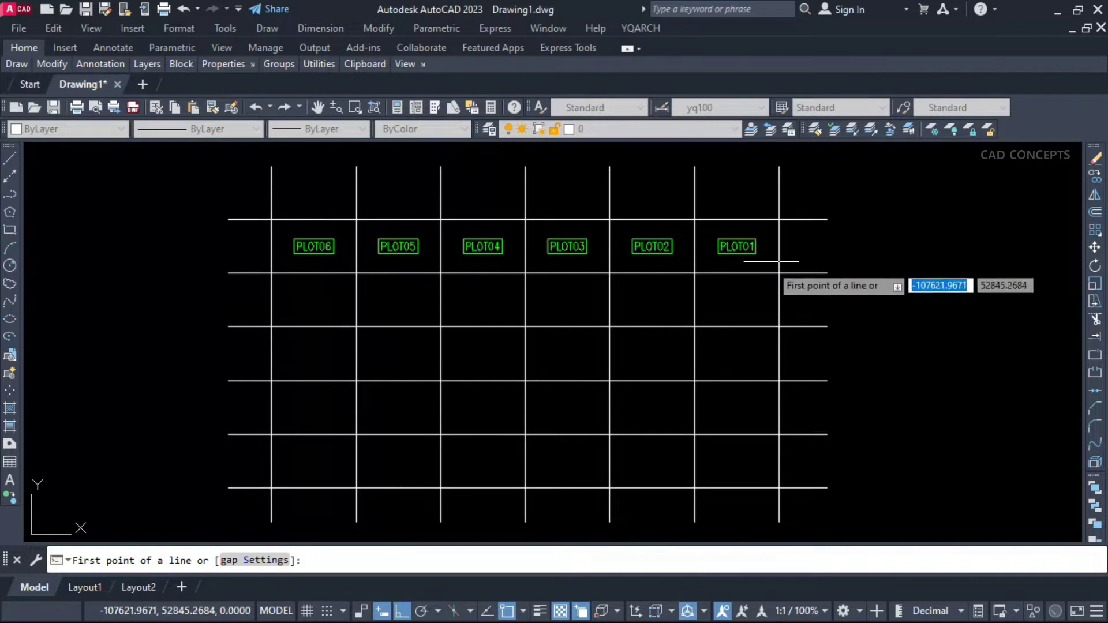
click(235, 297)
click(872, 302)
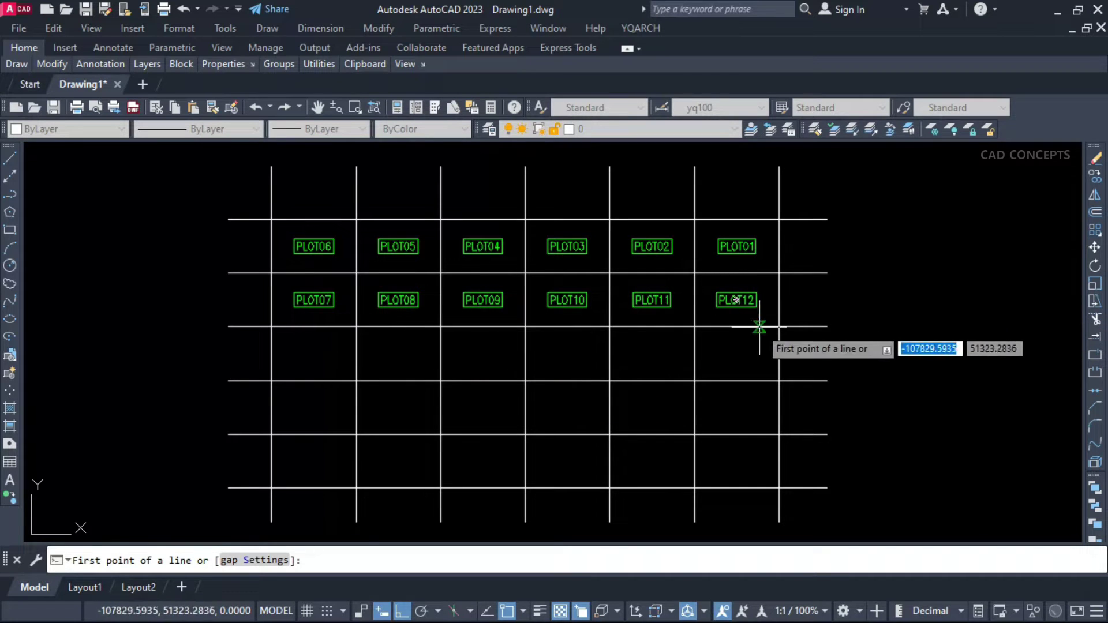
click(848, 355)
click(275, 374)
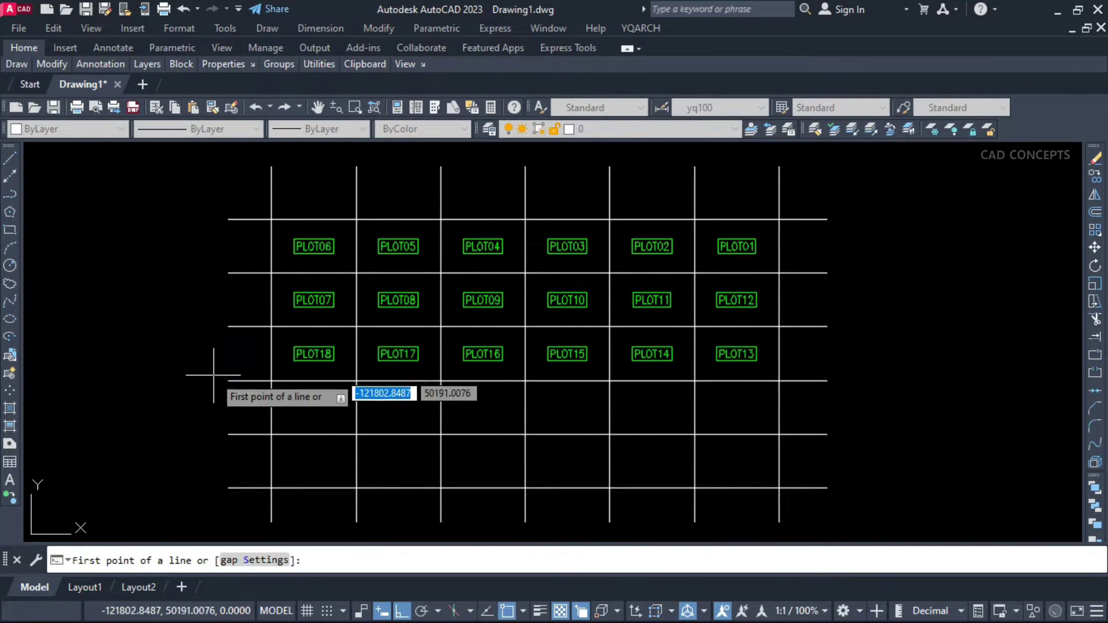
click(261, 406)
click(890, 395)
click(898, 458)
click(149, 472)
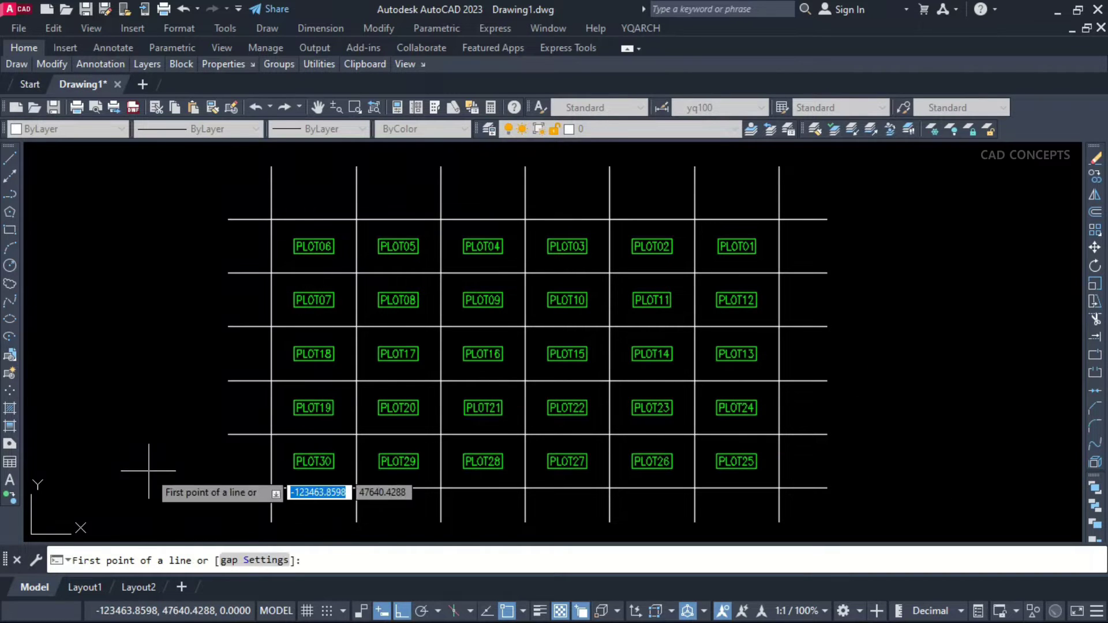
Step: Finish the remaining crossing lines, completing labels PLOT01 through PLOT30
click(260, 511)
click(208, 169)
click(381, 199)
click(809, 195)
click(809, 489)
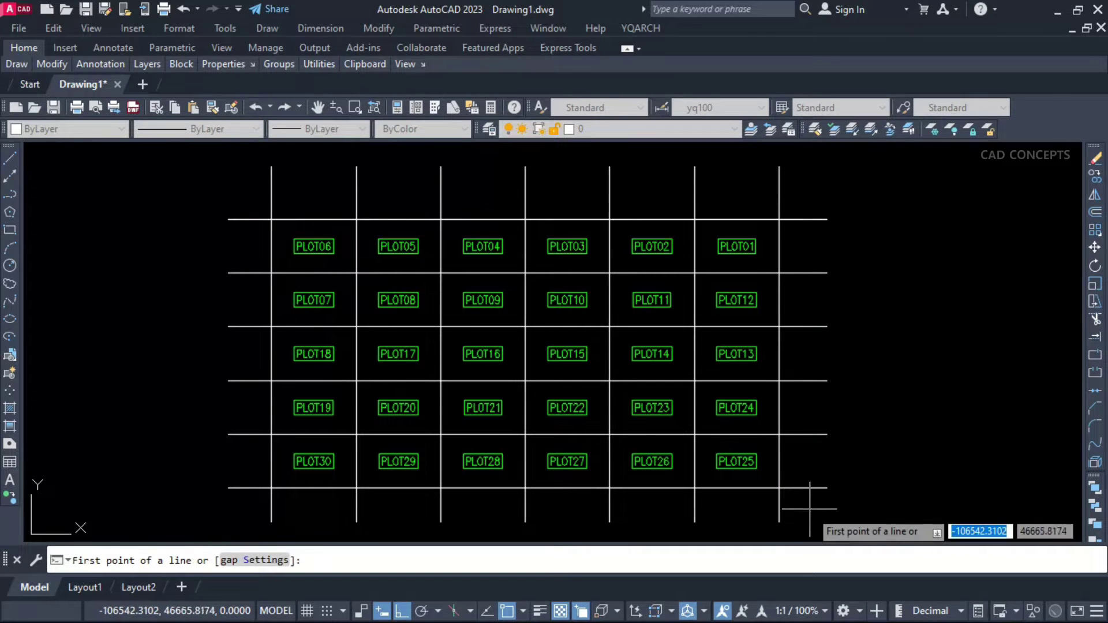
click(412, 480)
click(208, 511)
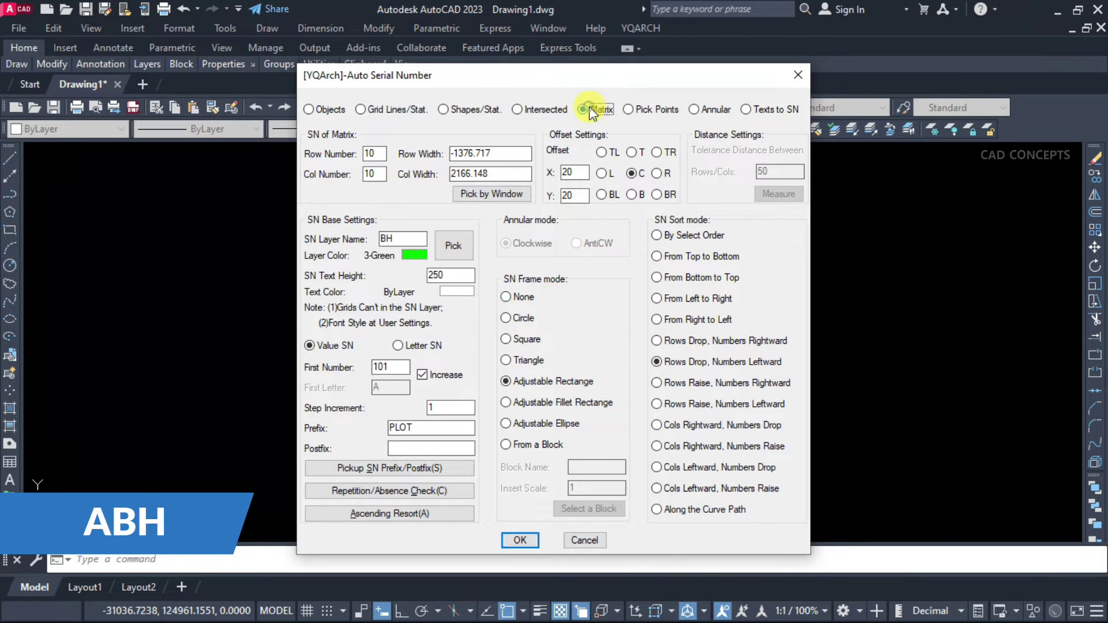
Step: Size the 10 by 10 matrix by a picked window and confirm the PLOT- numbering from 01
click(493, 194)
click(347, 237)
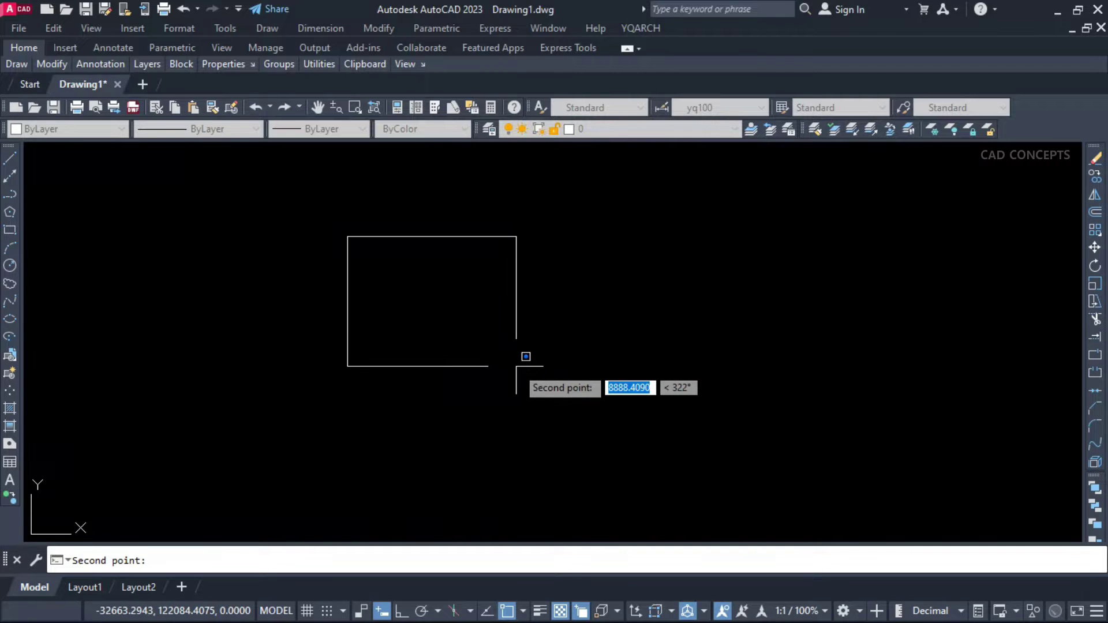
click(517, 361)
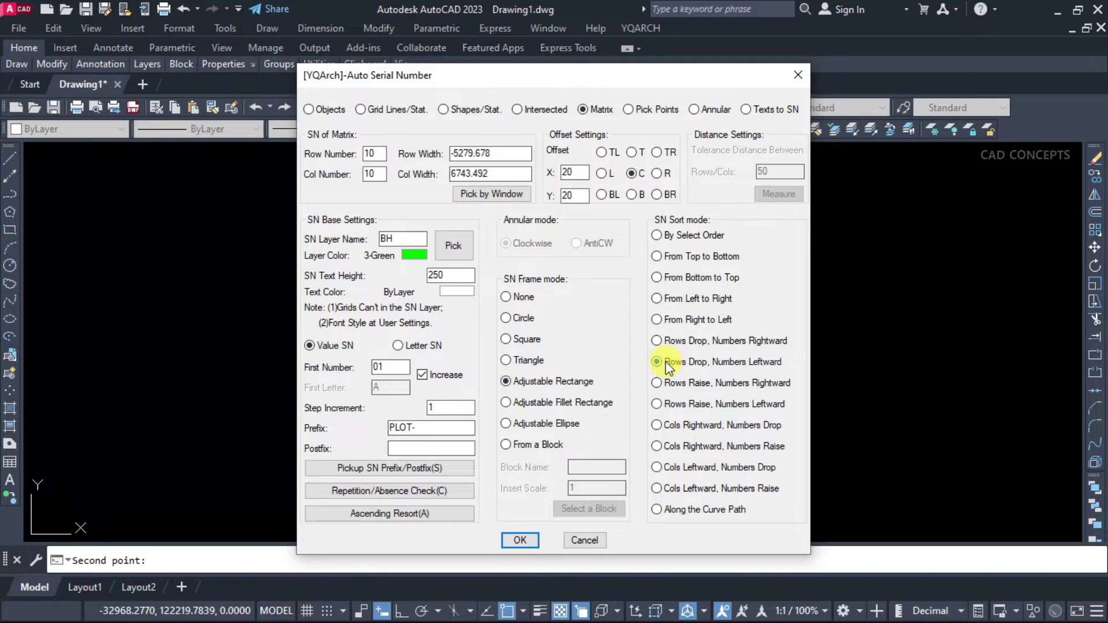
click(520, 540)
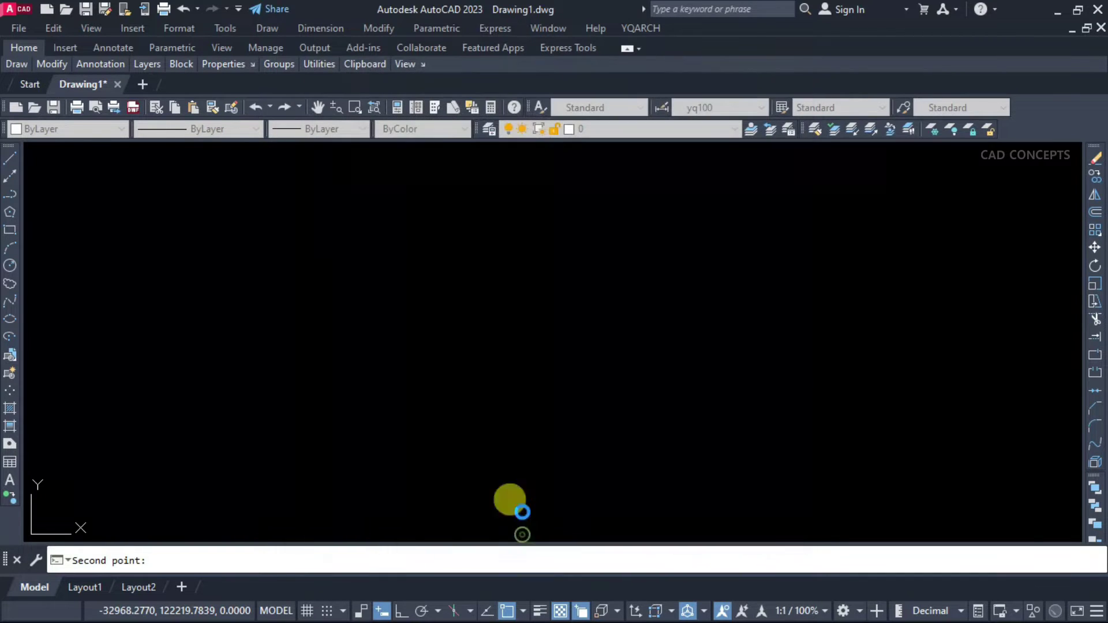
scroll(407, 232, down, 2)
scroll(407, 216, down, 1)
click(407, 201)
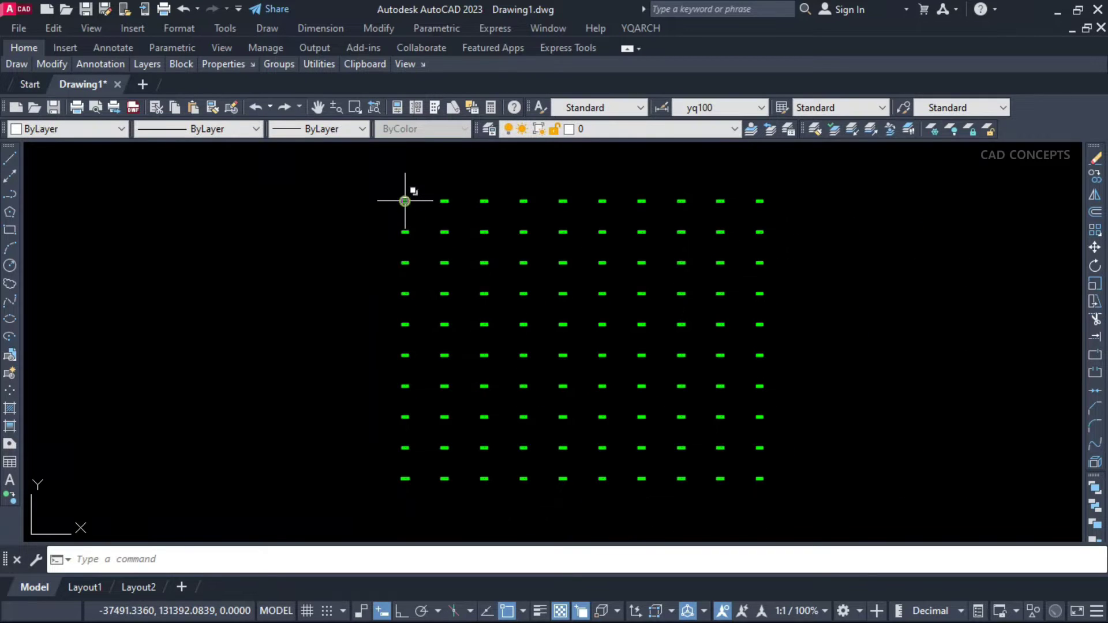
scroll(406, 201, up, 5)
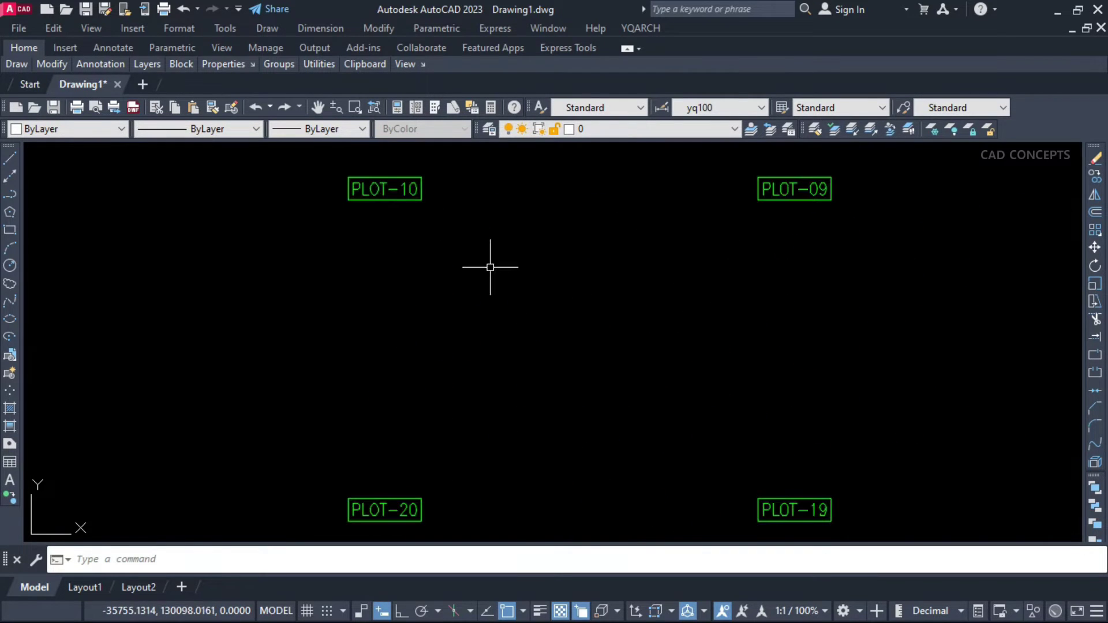
middle_drag(489, 269, 354, 256)
scroll(545, 290, down, 3)
middle_drag(554, 285, 482, 264)
scroll(482, 263, down, 5)
middle_drag(554, 286, 571, 324)
scroll(553, 286, down, 1)
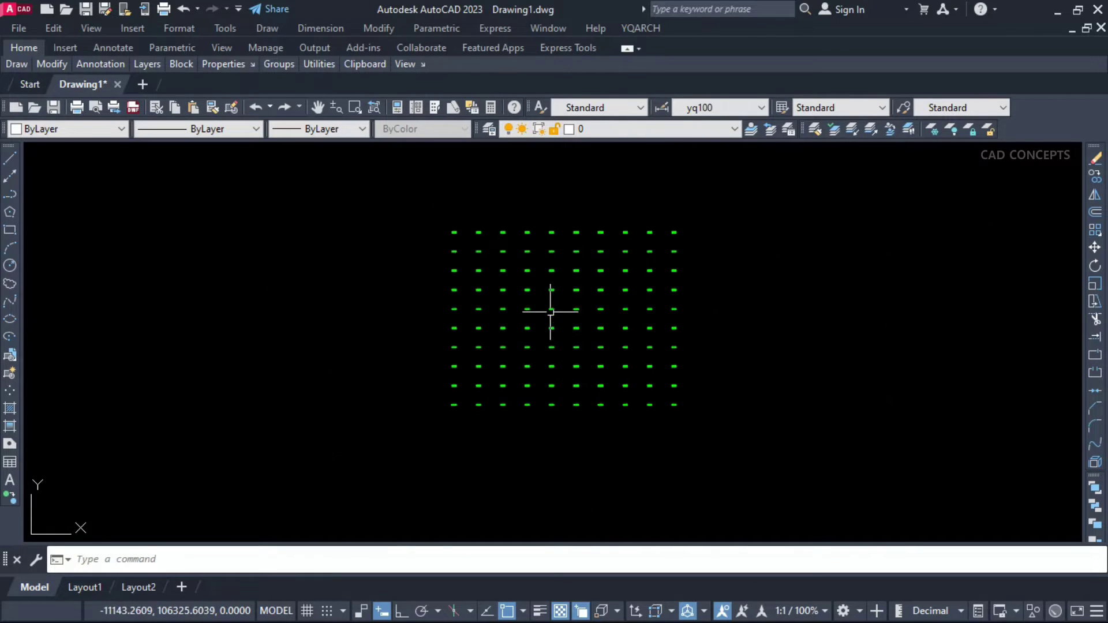
scroll(551, 302, up, 2)
text(ABH)
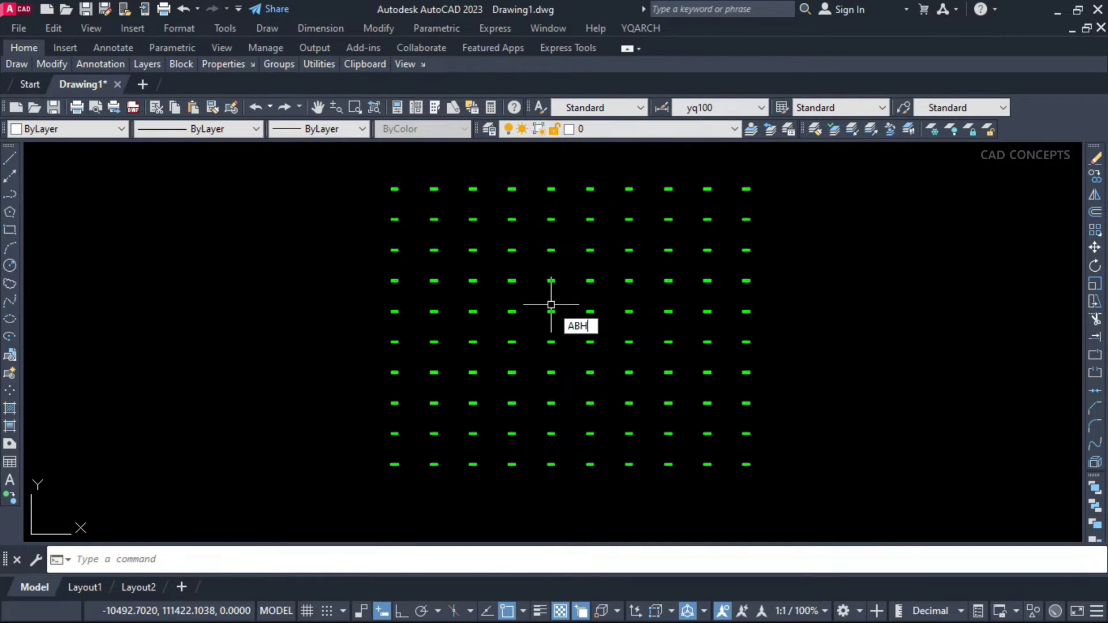
key(Return)
click(490, 194)
click(199, 251)
click(227, 279)
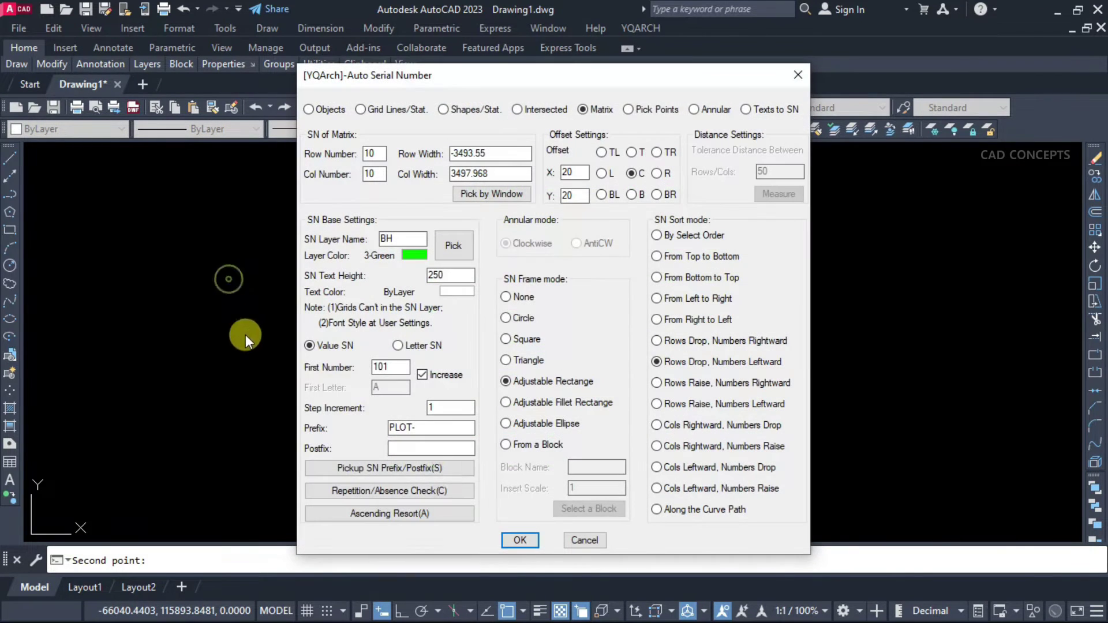
click(519, 540)
scroll(519, 346, down, 3)
click(606, 290)
scroll(604, 279, up, 4)
scroll(603, 279, up, 3)
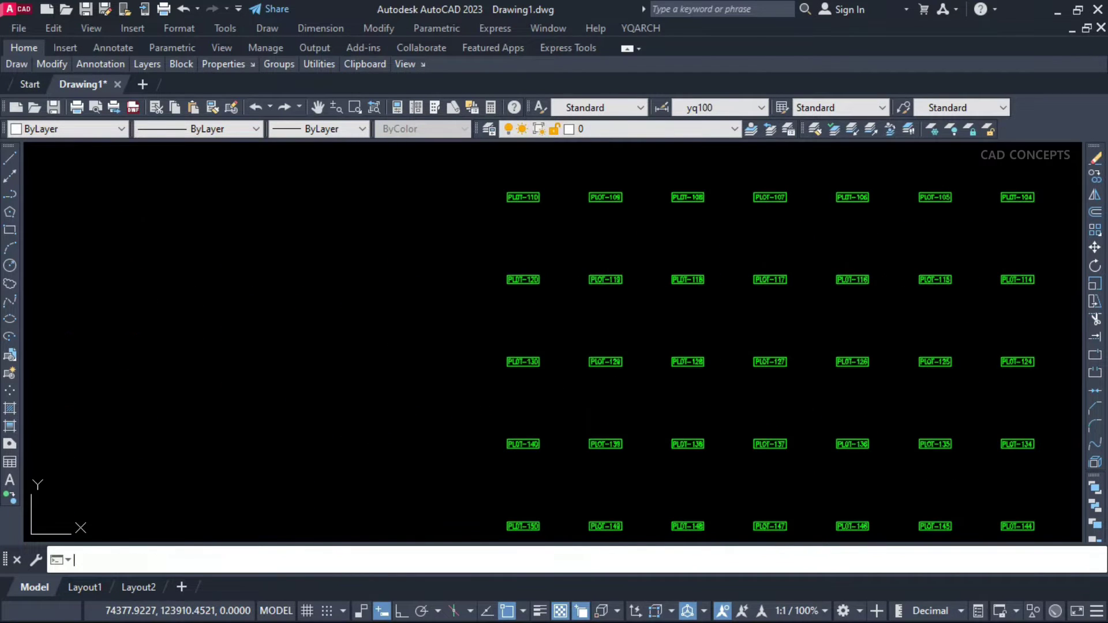
scroll(604, 294, down, 4)
scroll(528, 281, up, 4)
scroll(520, 308, up, 4)
scroll(537, 321, up, 2)
scroll(548, 329, down, 3)
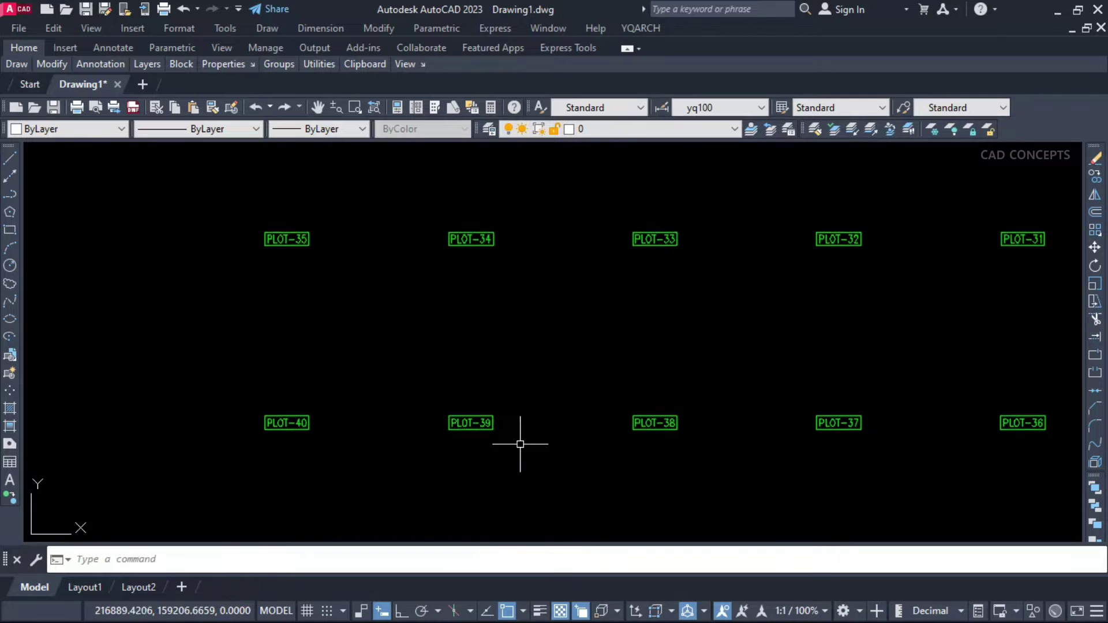
scroll(519, 433, down, 3)
text(AB)
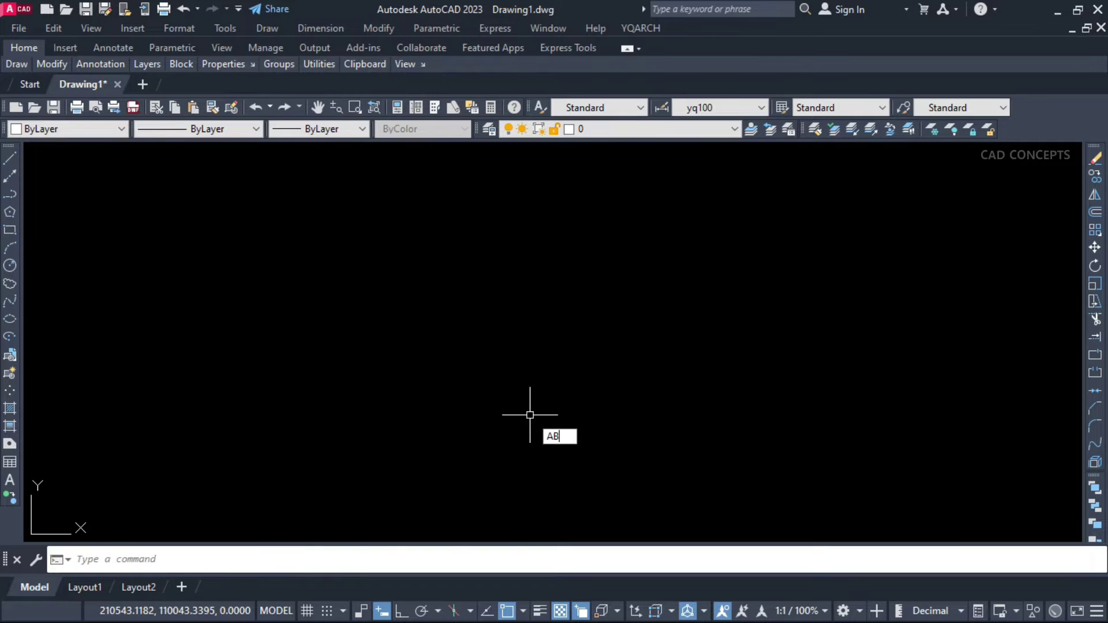
text(H)
Step: Set numbering to Pick Points from 01 with Adjustable Fillet Rectangle frames
key(Return)
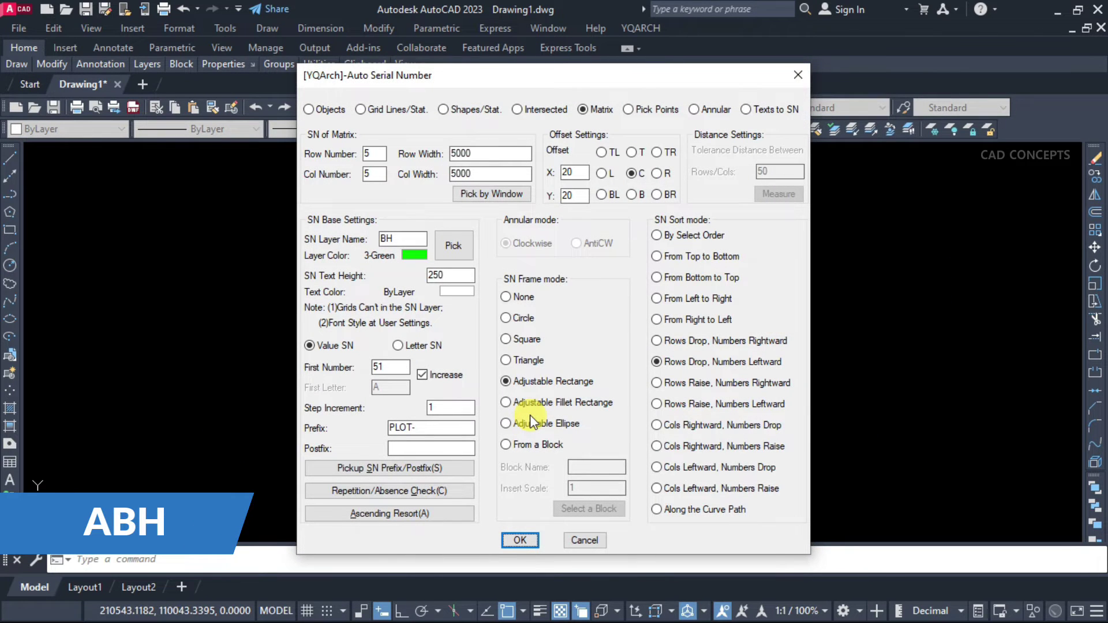
click(632, 111)
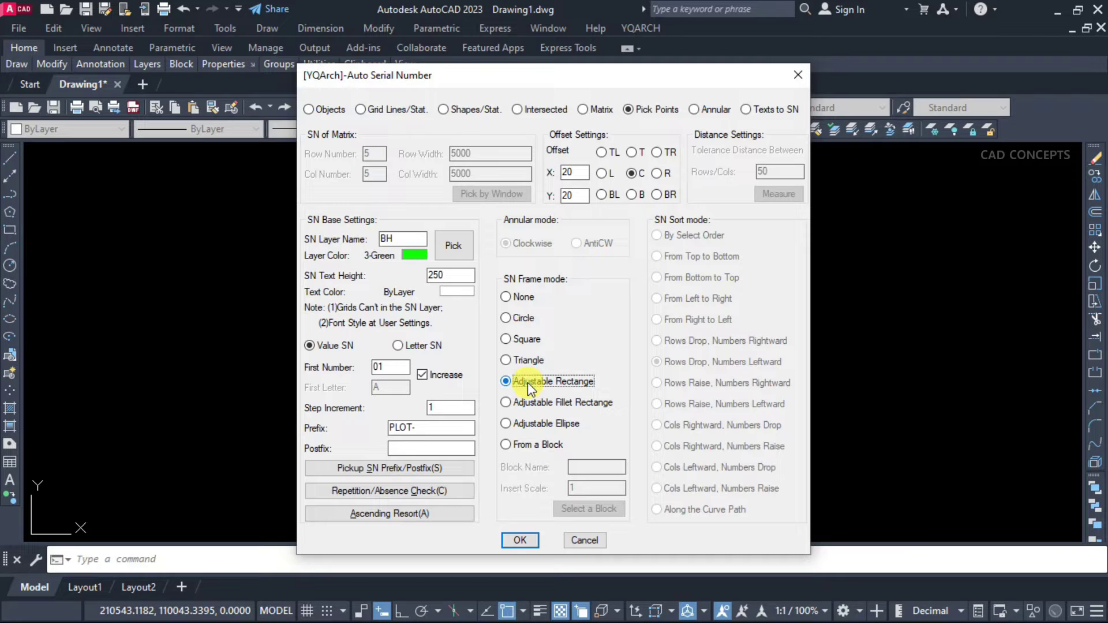
click(520, 320)
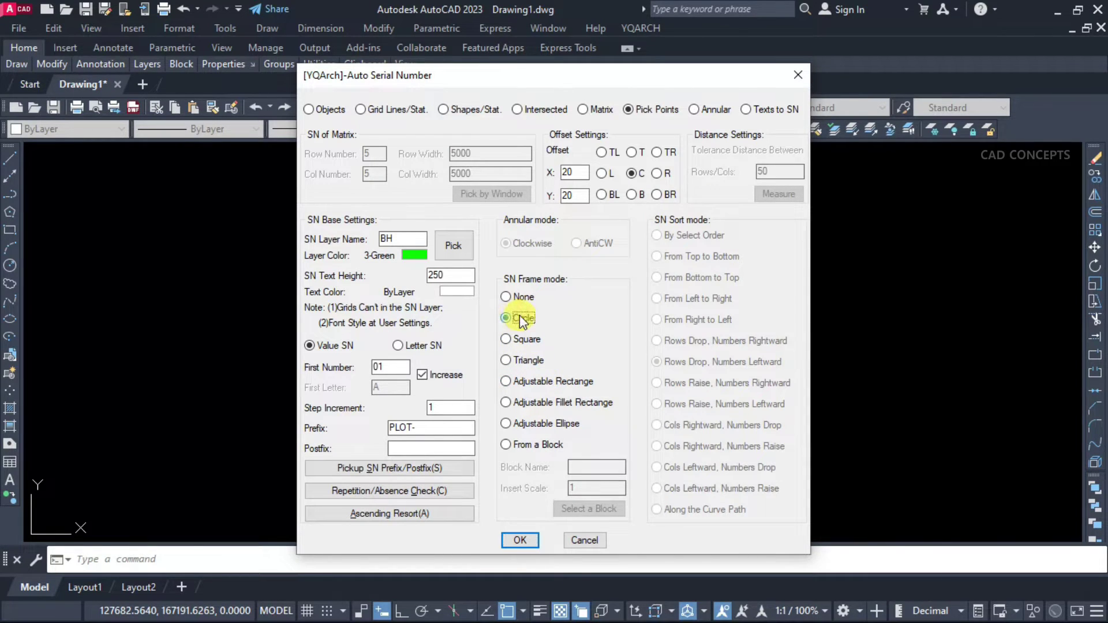
Step: Place labels PLOT-01 to PLOT-12 left to right across the first two rows
click(518, 544)
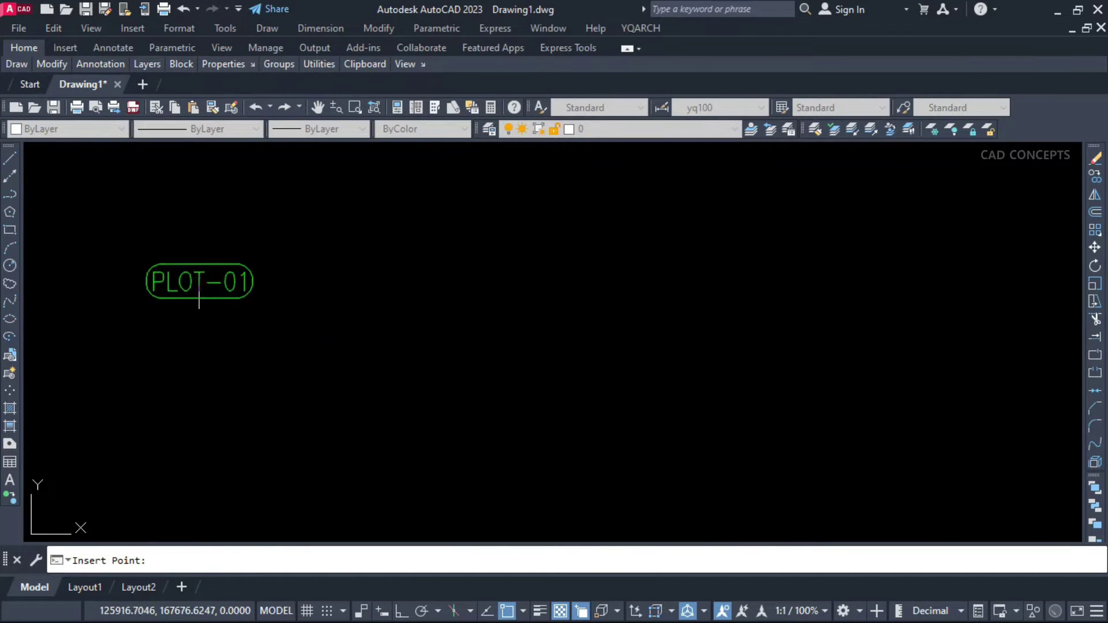
click(199, 282)
click(364, 284)
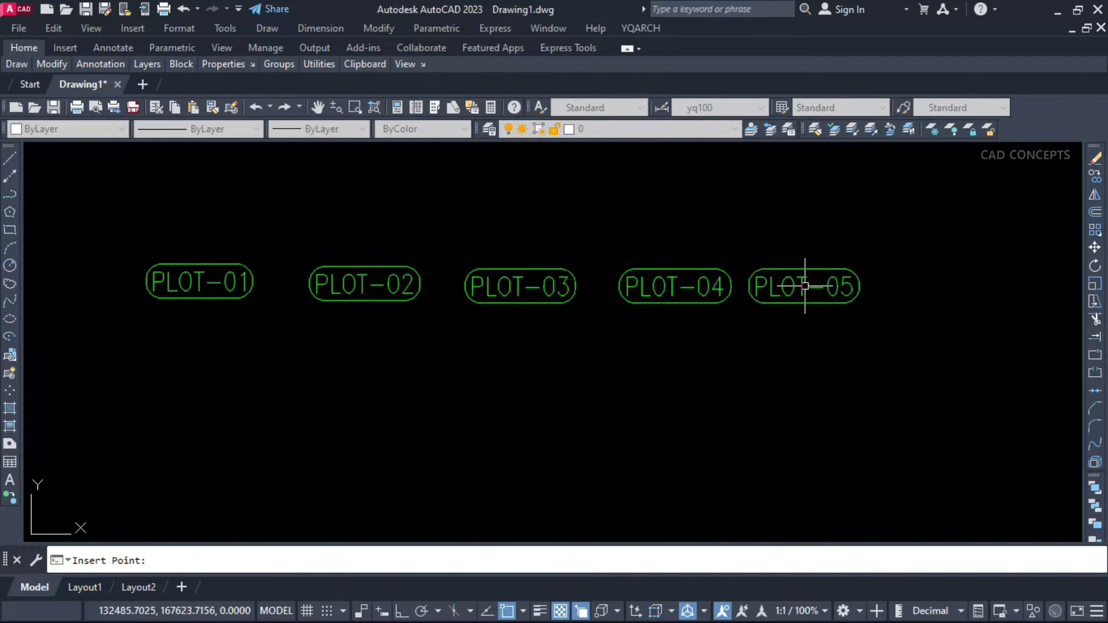
click(818, 287)
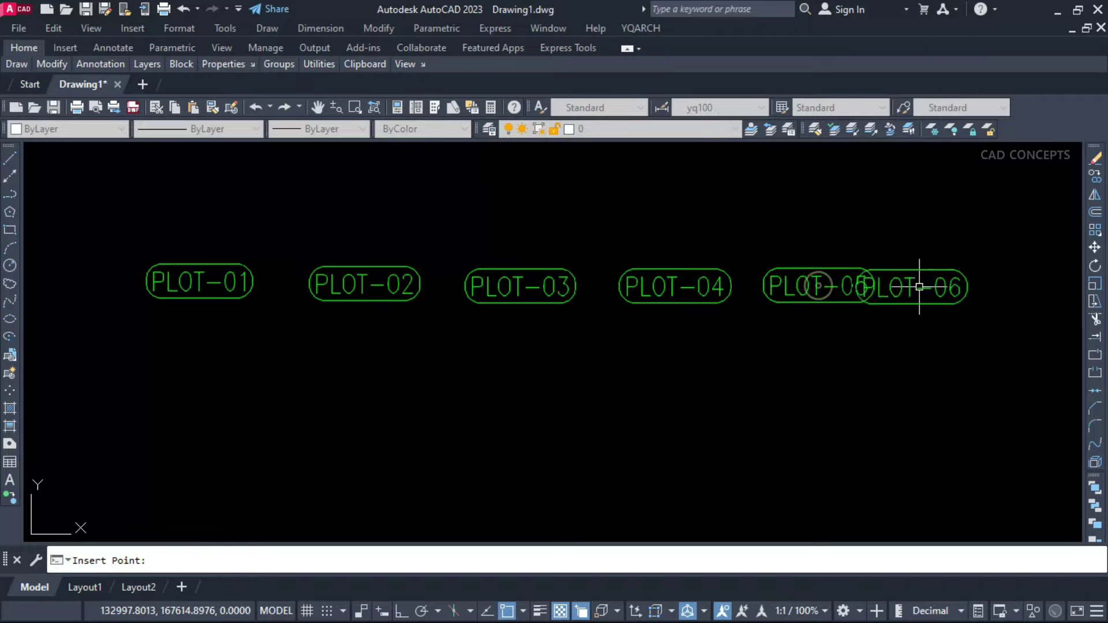
click(958, 286)
click(192, 374)
click(364, 375)
click(520, 375)
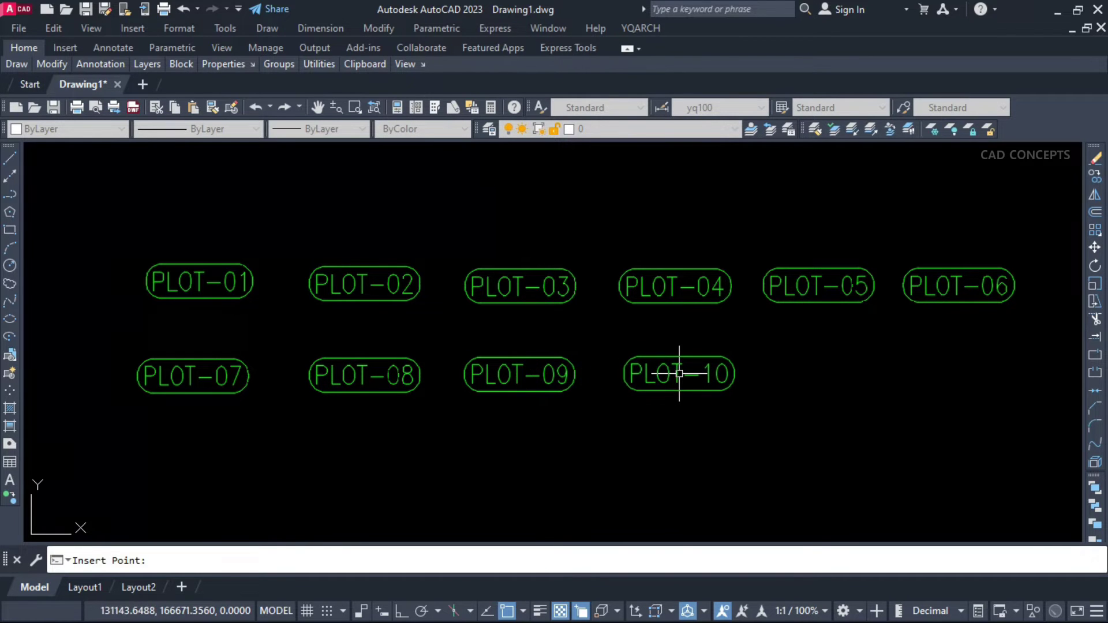
click(672, 373)
click(816, 372)
click(959, 371)
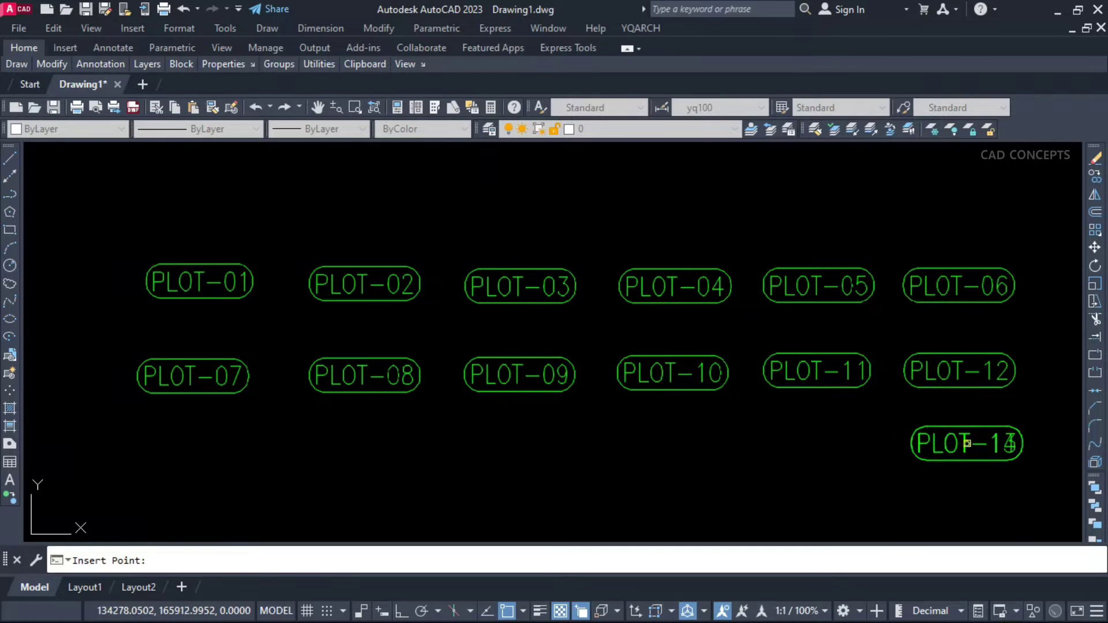
Step: Place PLOT-13 to PLOT-18 right to left along the third row and finish
click(967, 444)
click(824, 447)
click(684, 454)
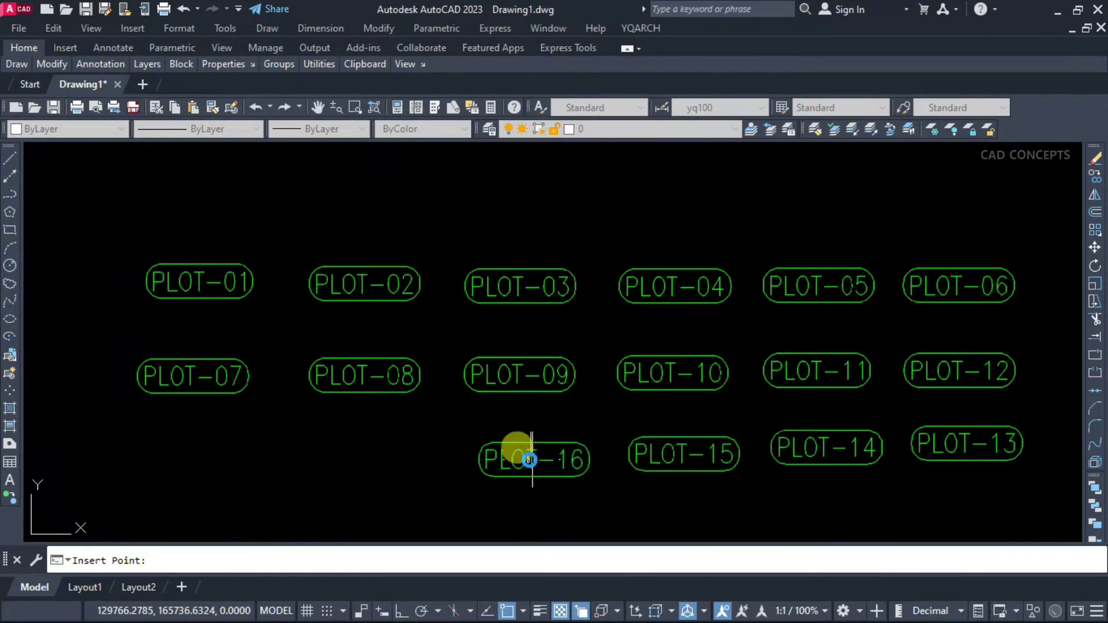
click(529, 460)
click(372, 464)
click(192, 469)
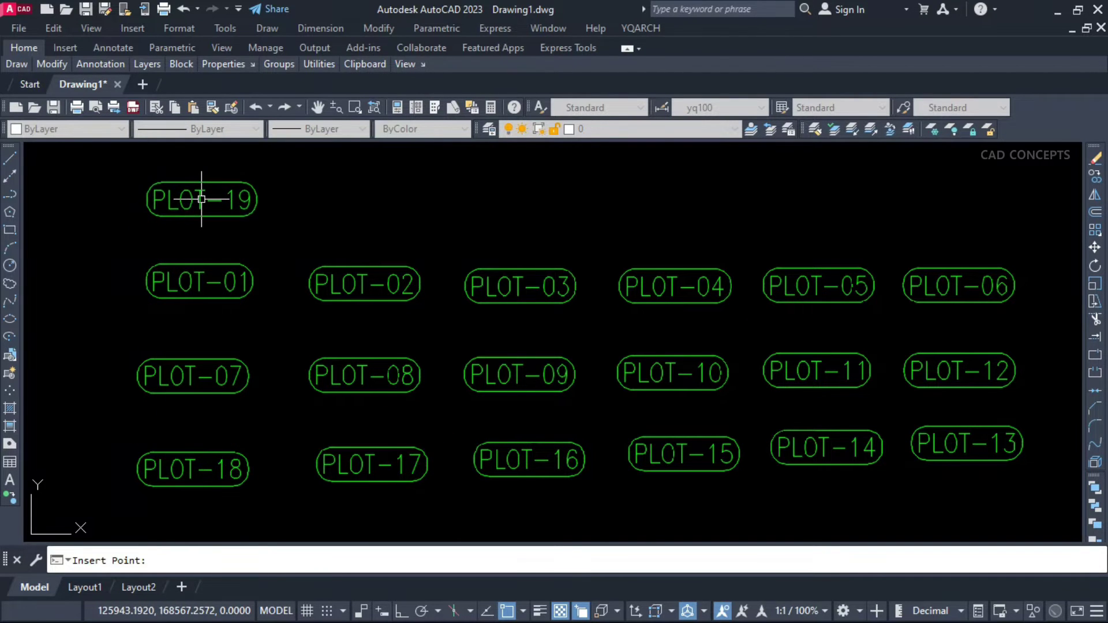
key(Escape)
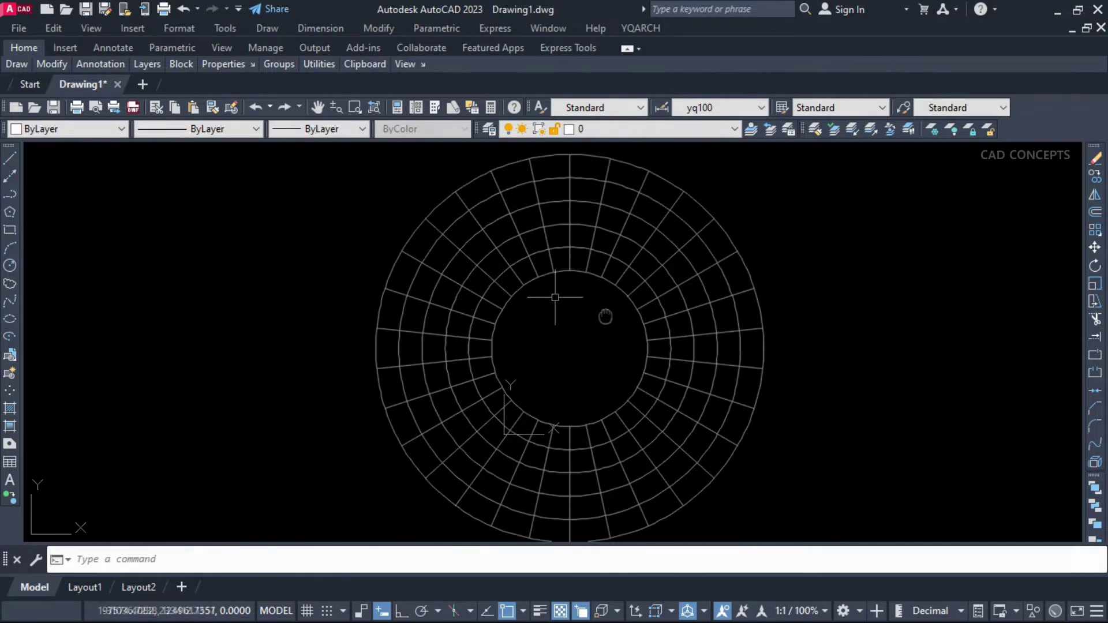
scroll(598, 304, up, 3)
scroll(573, 180, down, 3)
scroll(562, 186, down, 2)
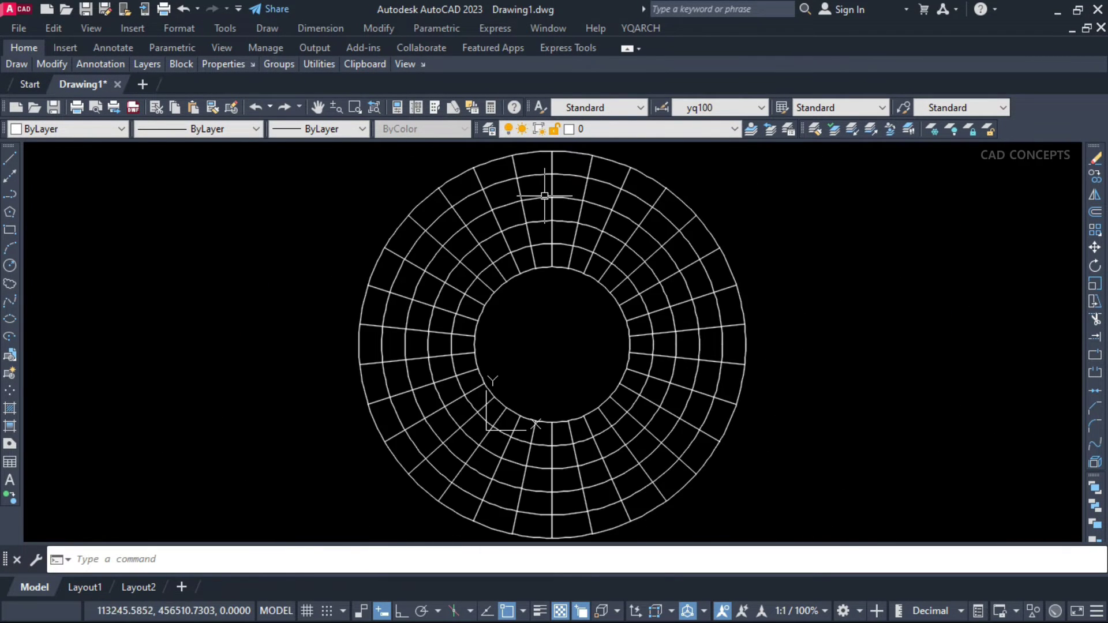
Step: Configure ABH for annular clockwise numbering, text height 5500, prefix C-, first number 01
middle_drag(547, 331, 547, 325)
text(ABH)
key(space)
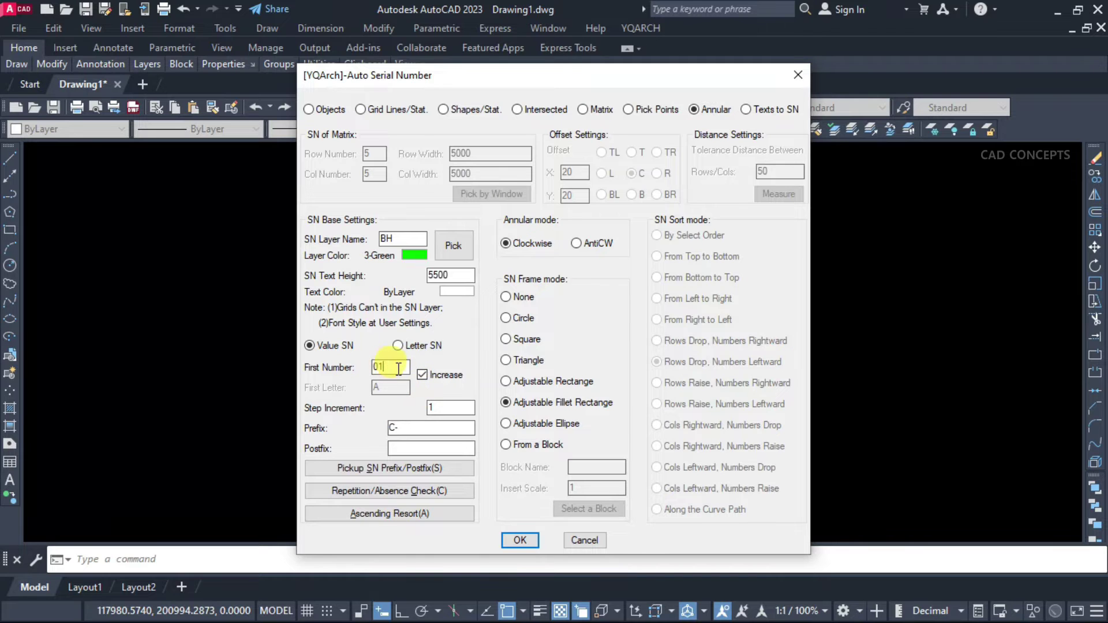
click(516, 541)
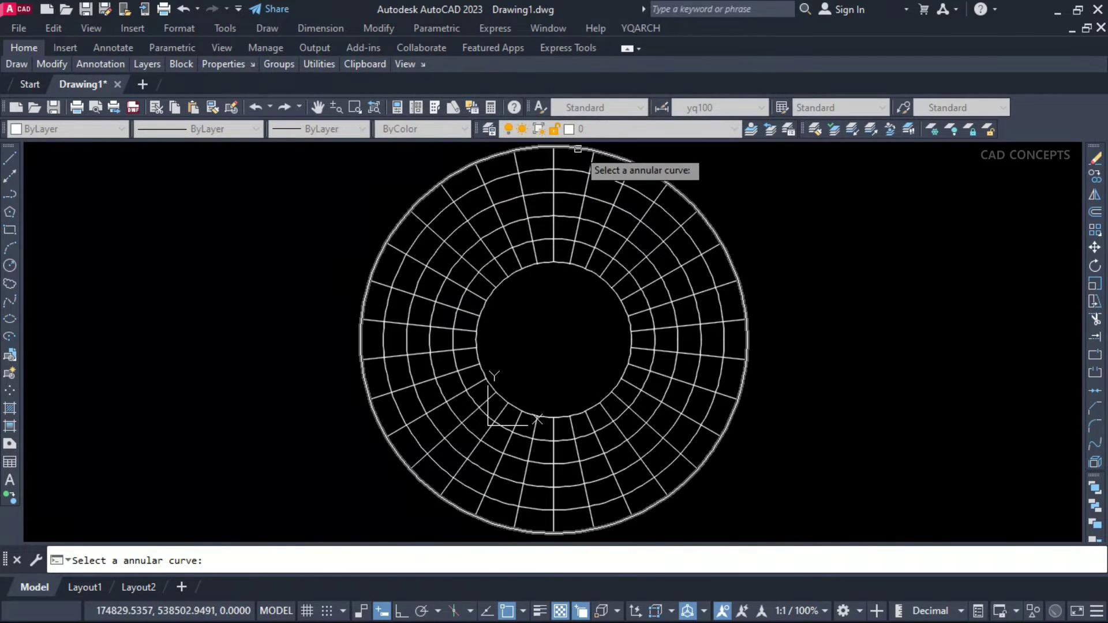
Step: Number the outer ring C-01 to C-30 and the second ring from C-31
click(597, 155)
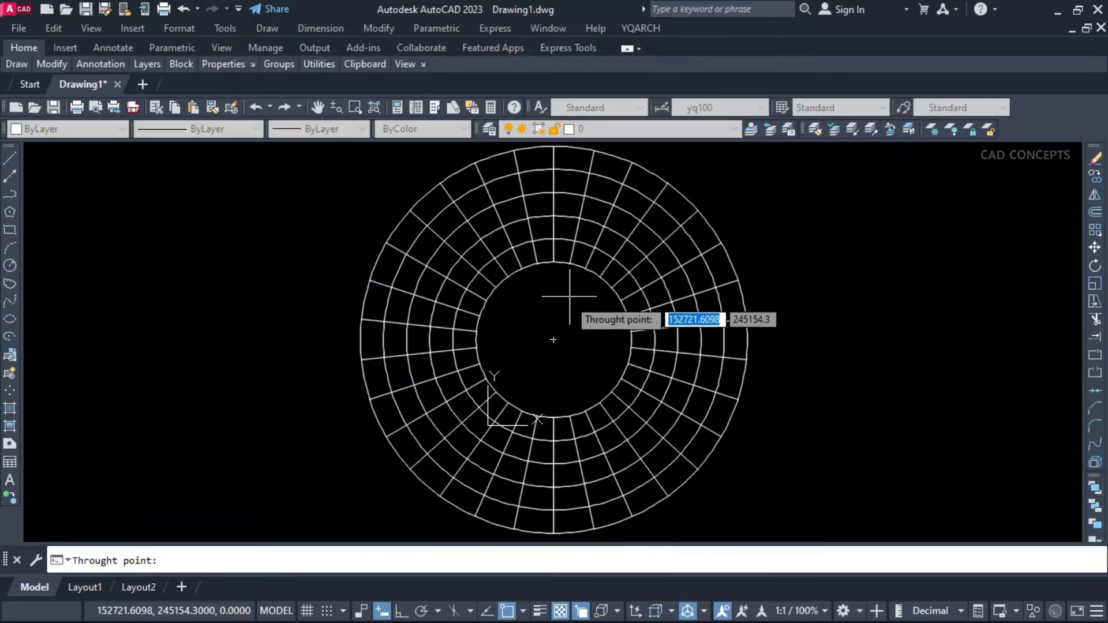
click(554, 151)
scroll(554, 160, down, 3)
scroll(459, 169, up, 5)
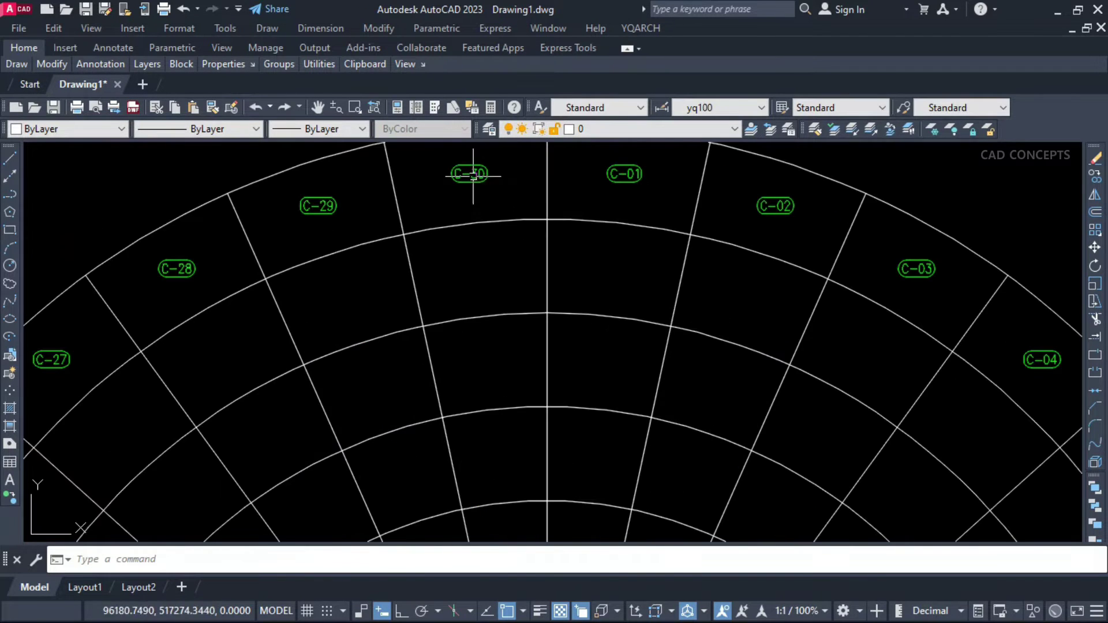
scroll(459, 173, down, 2)
scroll(465, 206, down, 1)
key(Return)
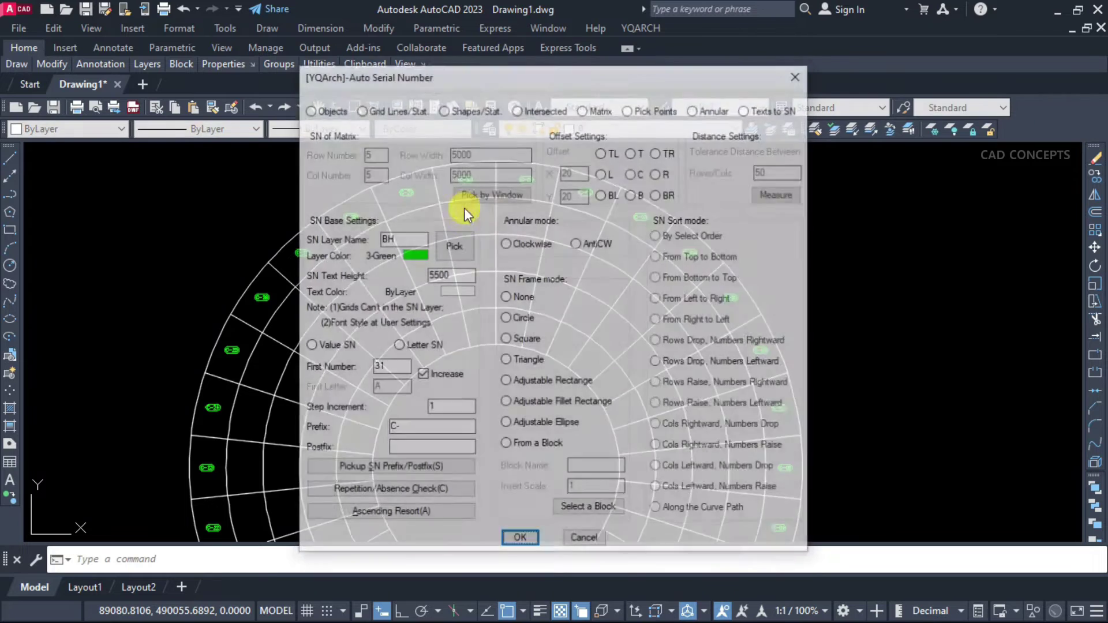
click(693, 111)
click(520, 534)
click(537, 285)
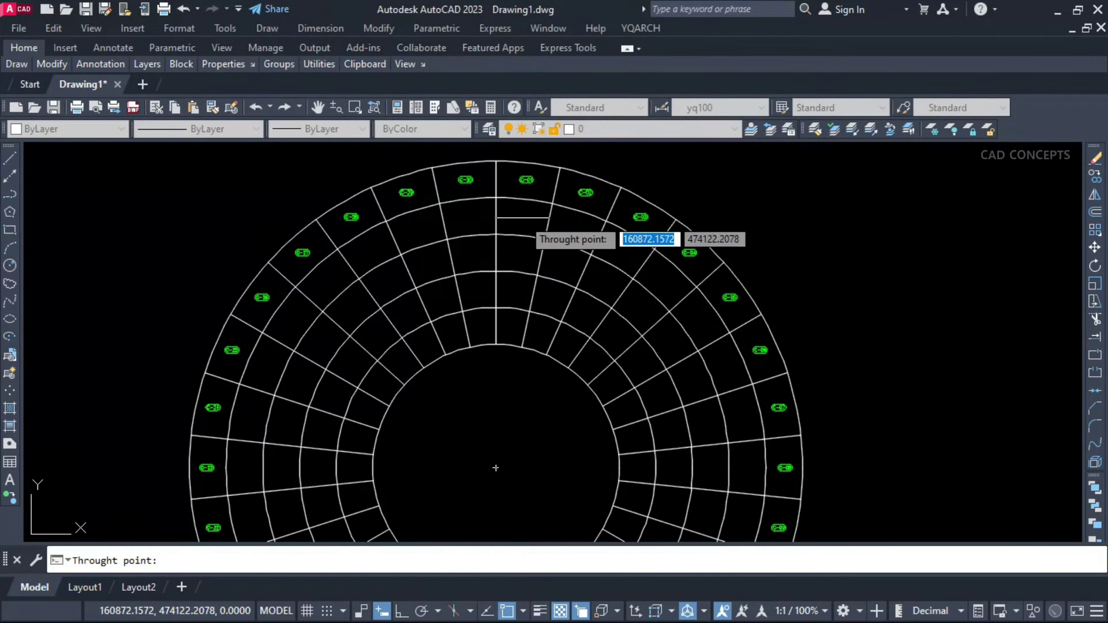
click(522, 234)
scroll(569, 260, down, 3)
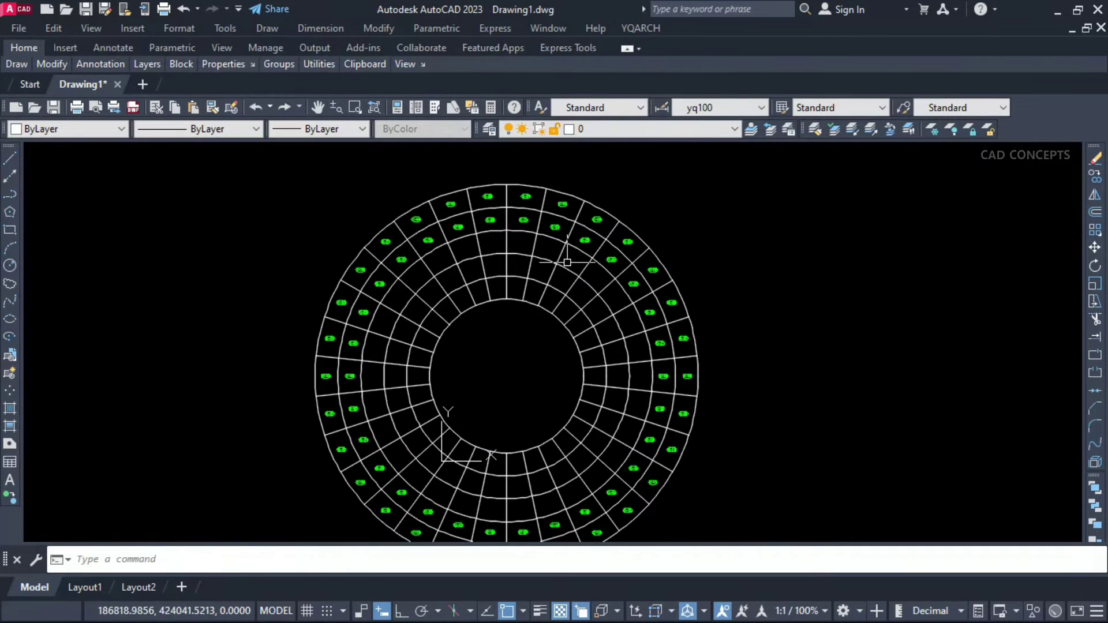
scroll(506, 243, up, 6)
scroll(507, 242, up, 3)
Step: Number the third, fourth and innermost rings from C-61, C-91 and C-121 up to C-150
key(Return)
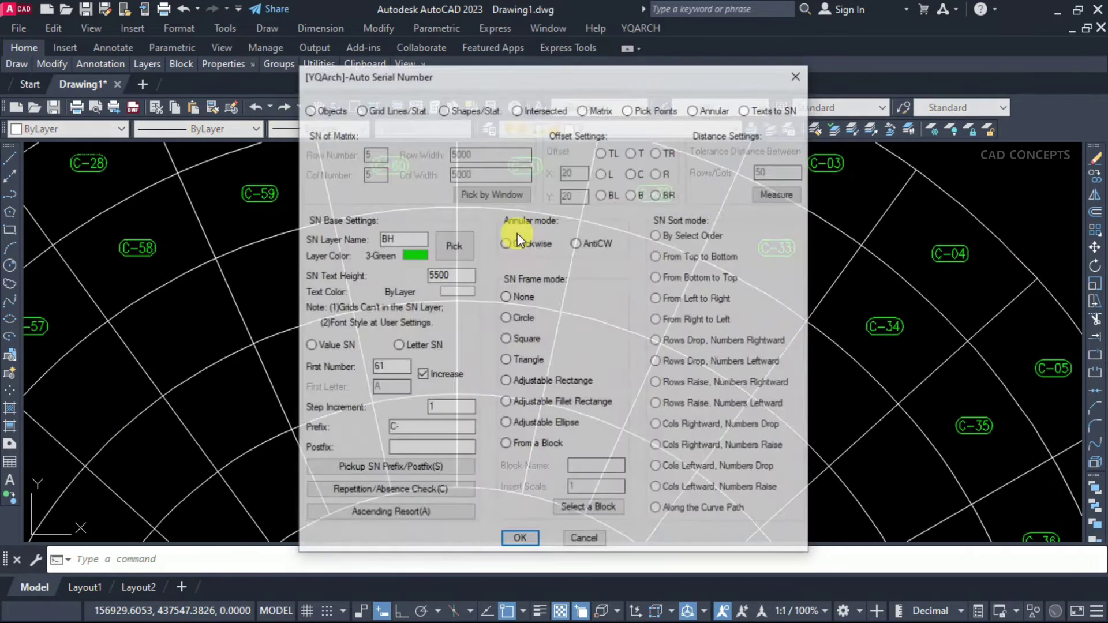
key(Return)
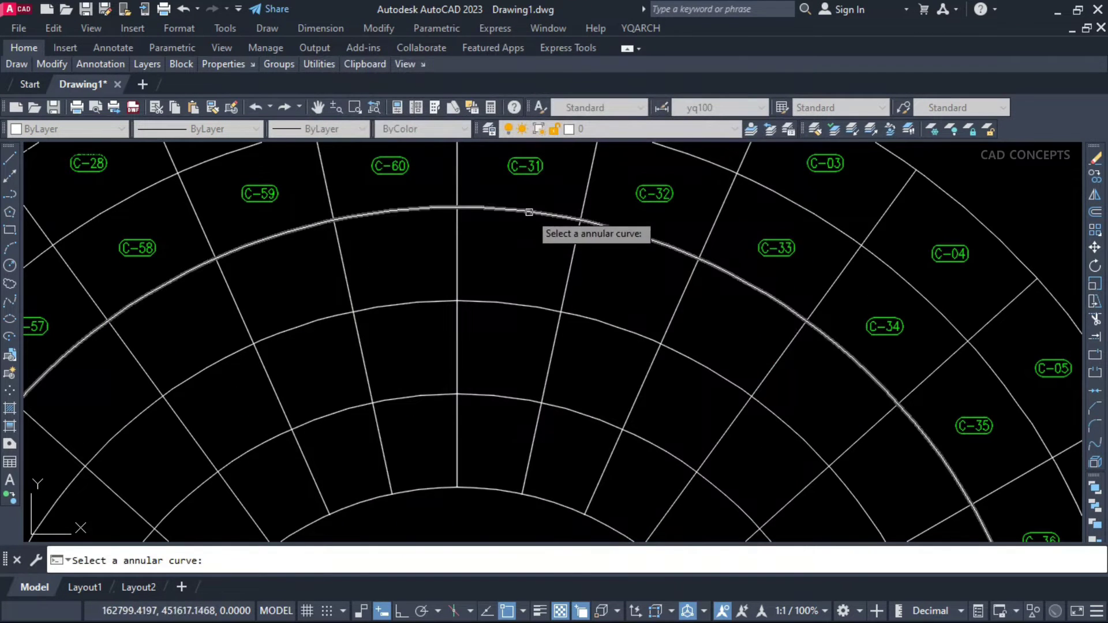
click(537, 212)
click(515, 251)
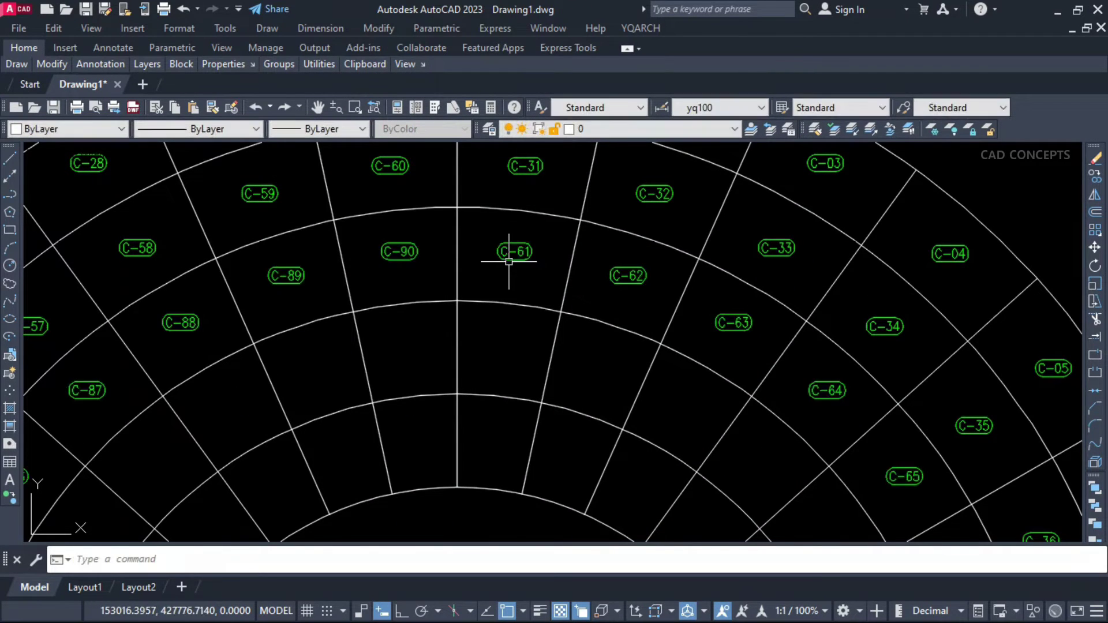
scroll(510, 260, down, 3)
scroll(546, 255, down, 2)
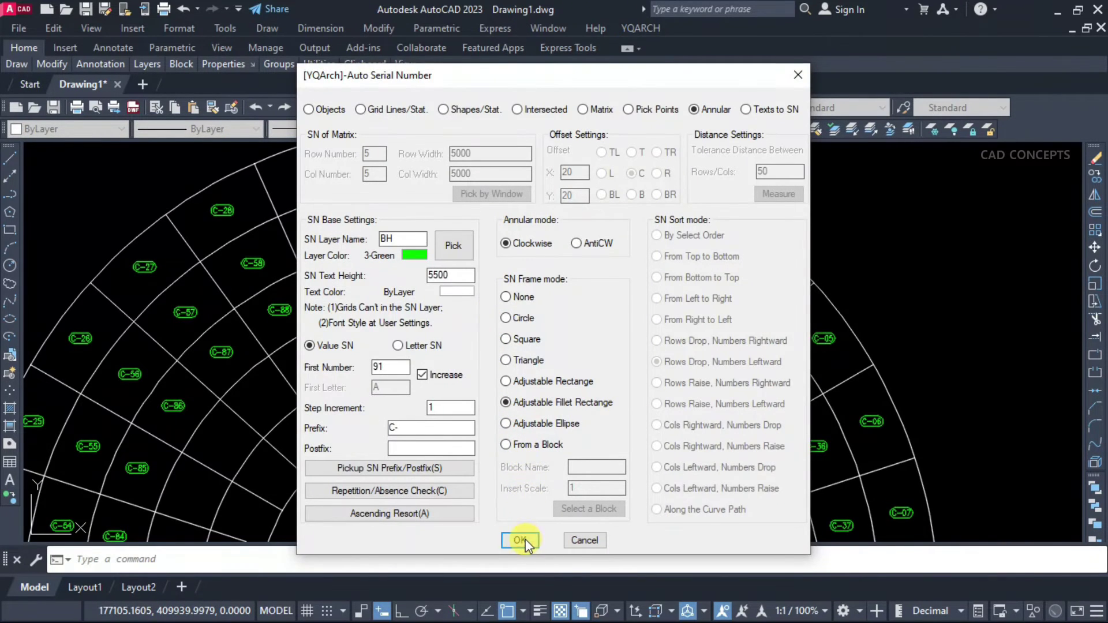
click(519, 541)
click(482, 336)
click(482, 336)
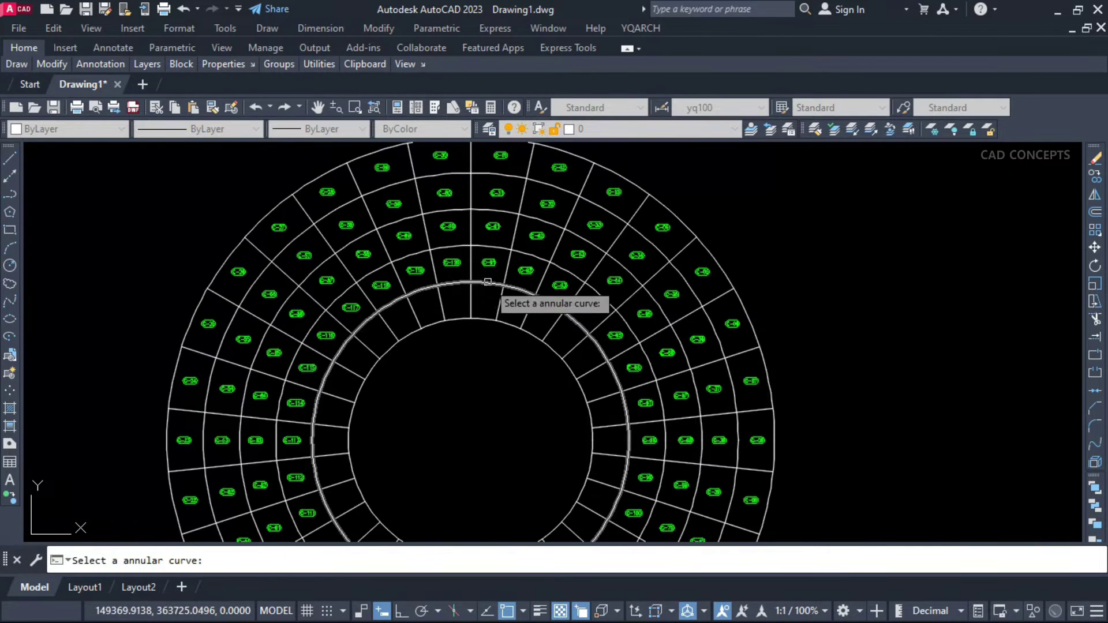
click(486, 303)
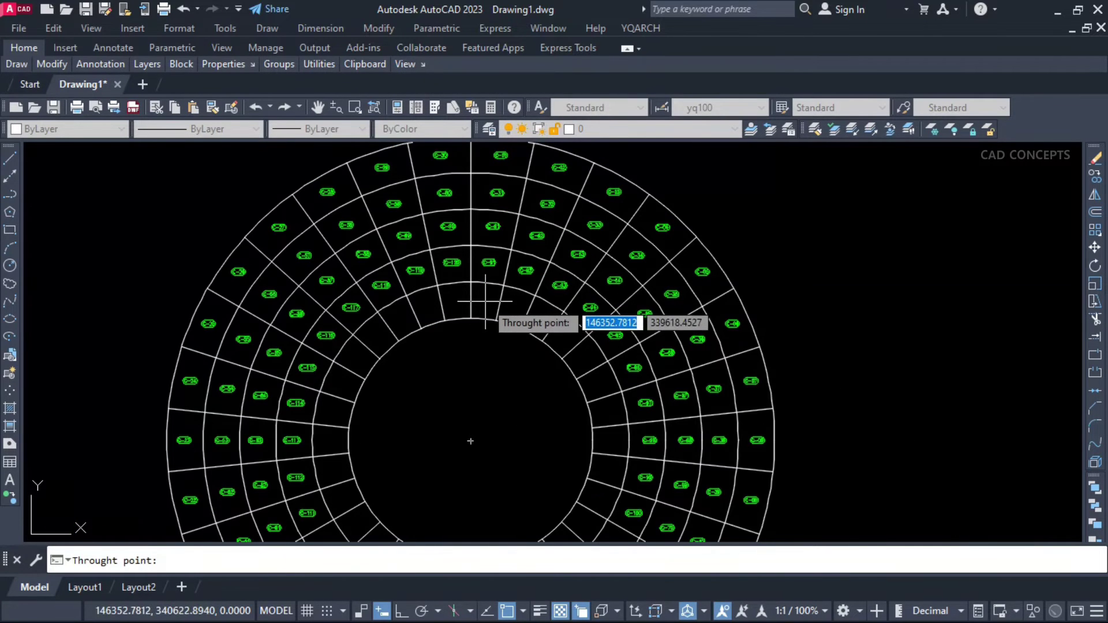
click(486, 303)
scroll(472, 450, down, 3)
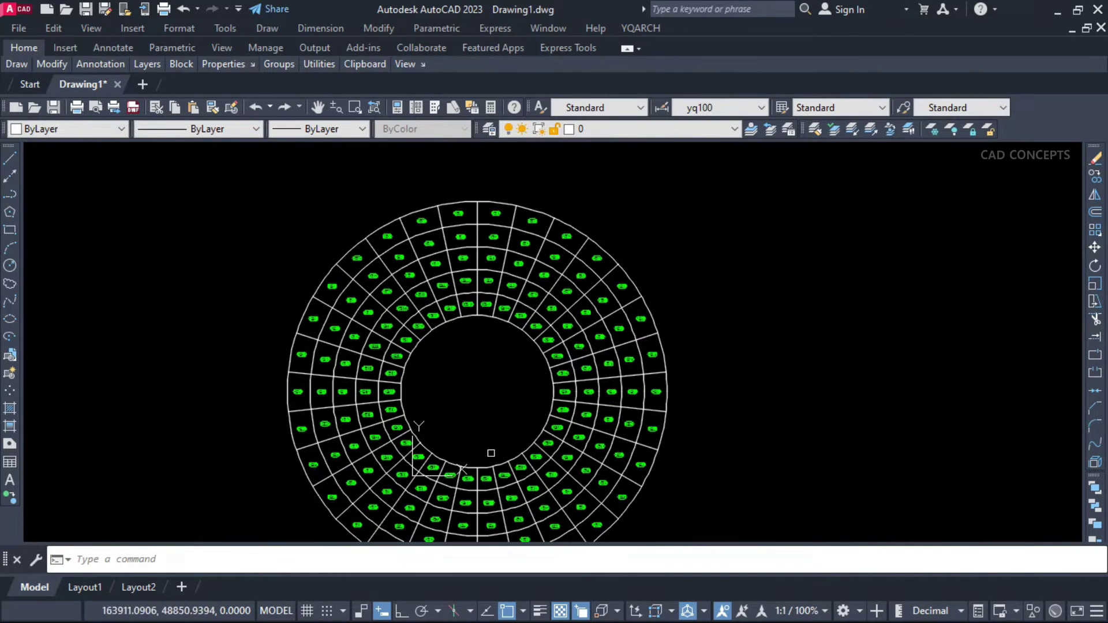
scroll(420, 299, up, 5)
scroll(389, 311, down, 4)
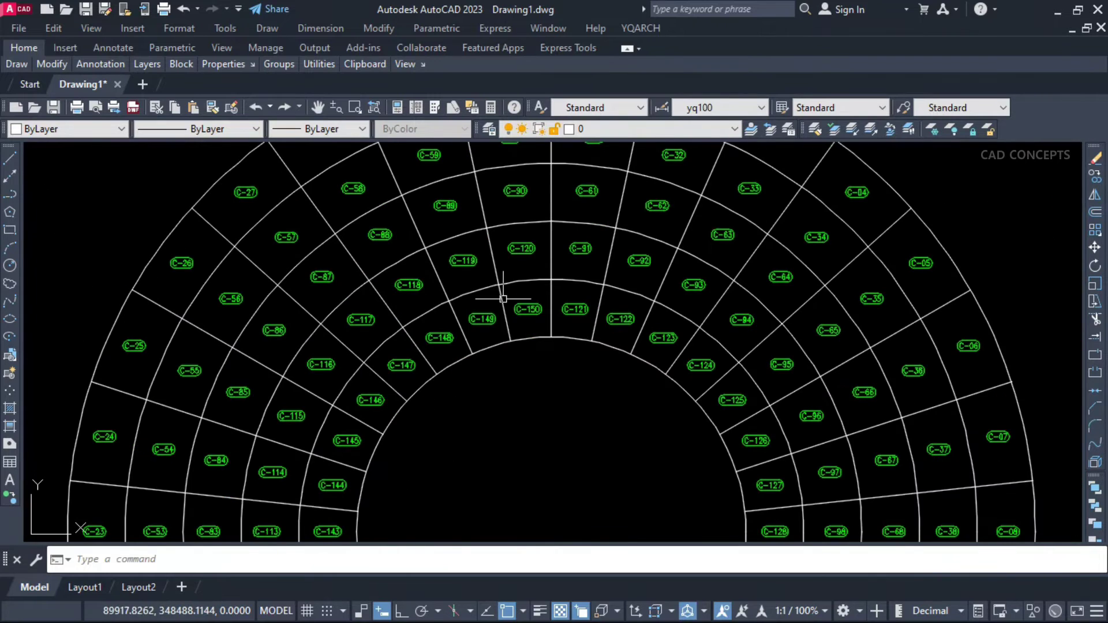
scroll(484, 285, down, 1)
scroll(560, 251, up, 6)
scroll(511, 316, down, 7)
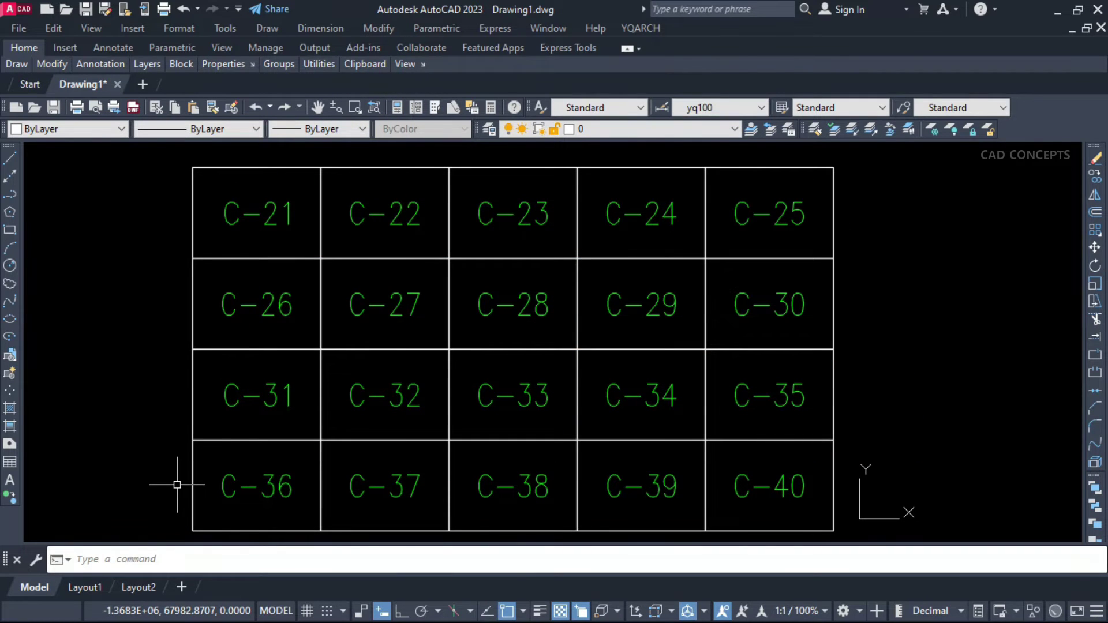
text(ABH)
Step: Use Texts to SN with prefix C- from 01 to renumber labels C-21–C-40 as C-01–C-20
key(Return)
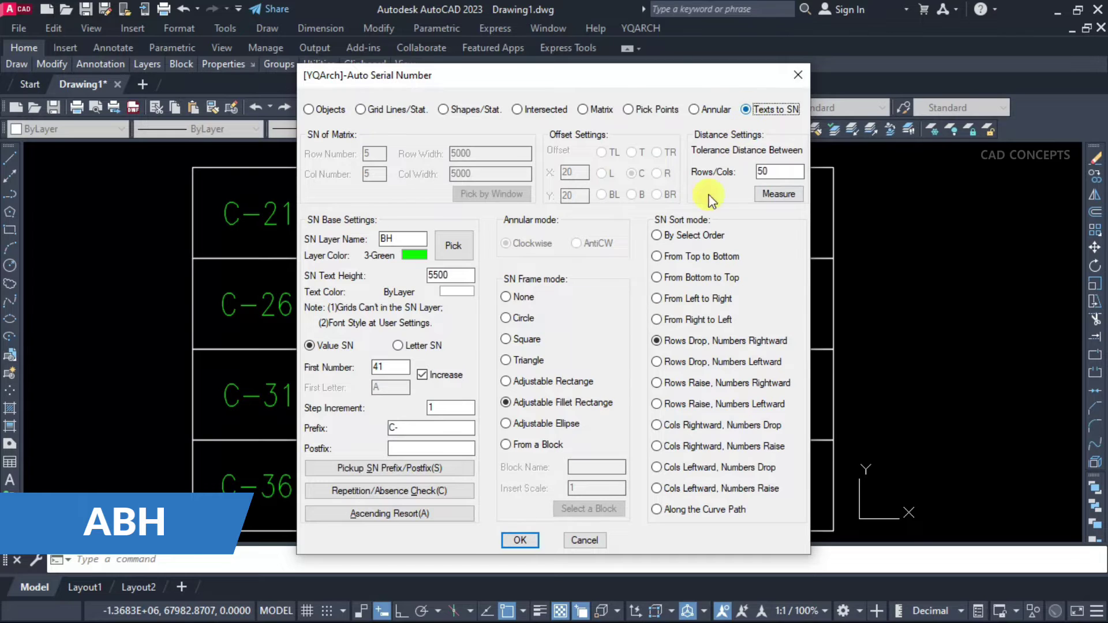
drag(407, 368, 366, 366)
text(01)
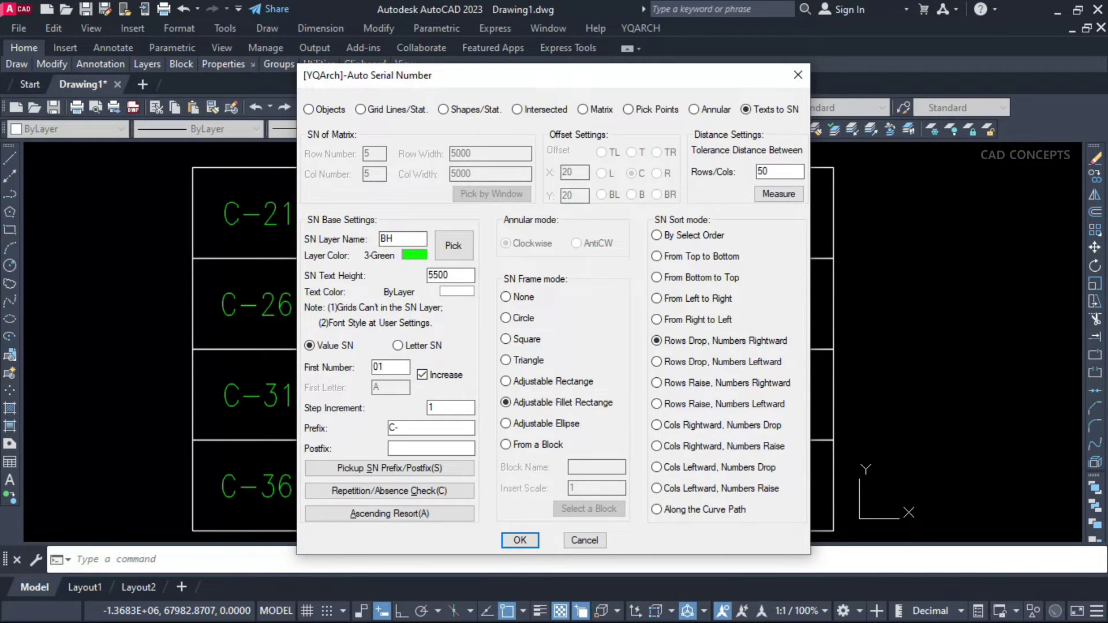
key(Return)
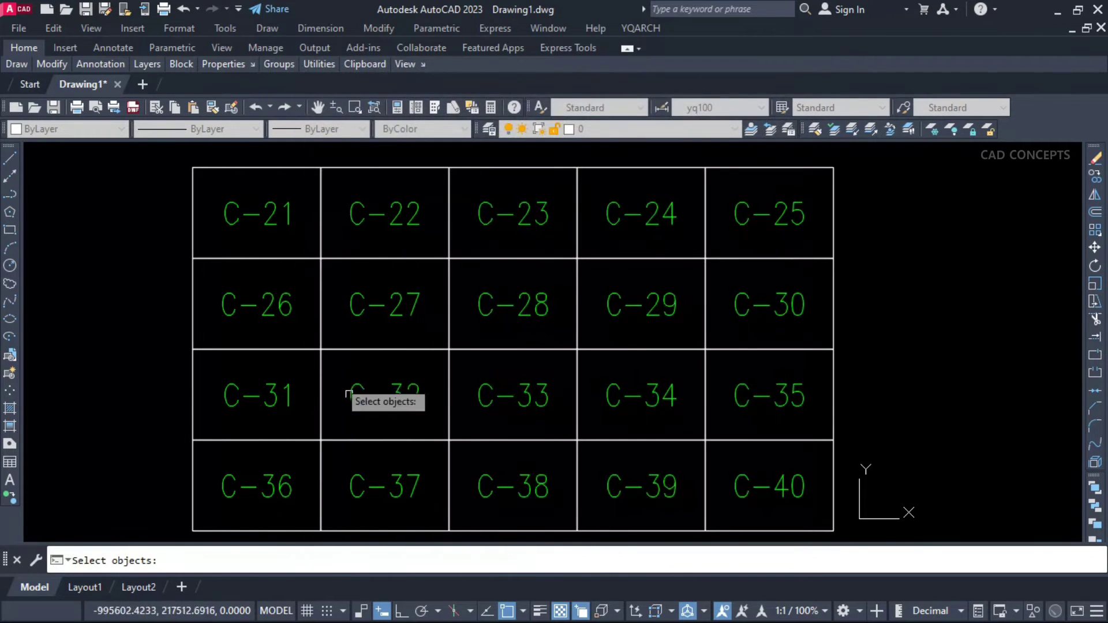
click(208, 191)
click(693, 482)
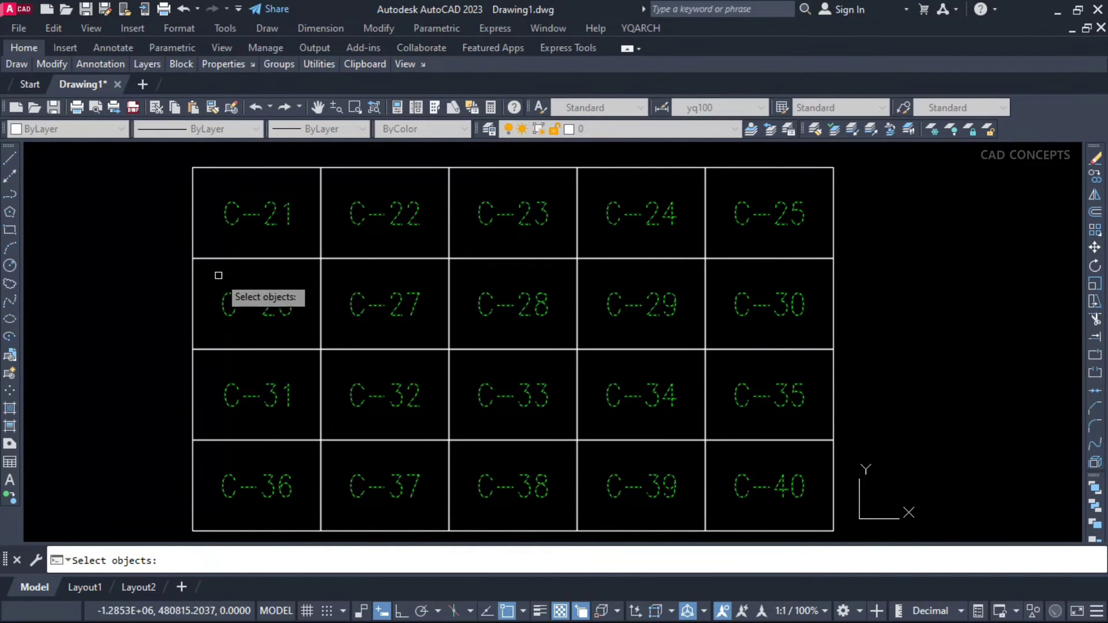
key(Return)
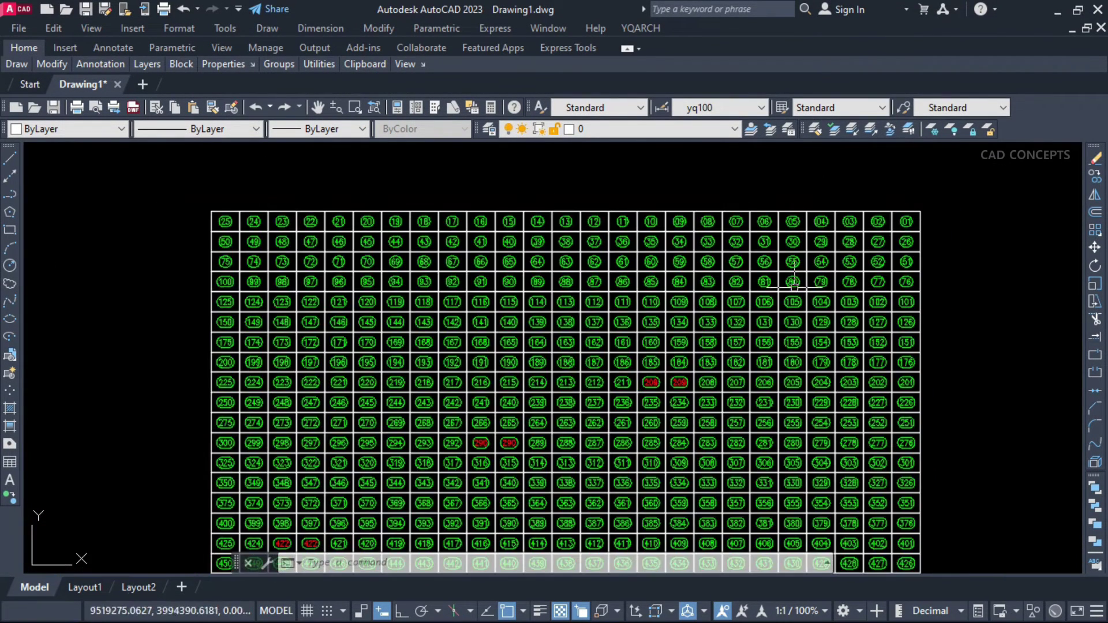
scroll(719, 322, up, 3)
scroll(683, 260, down, 3)
scroll(606, 346, up, 5)
scroll(389, 489, up, 1)
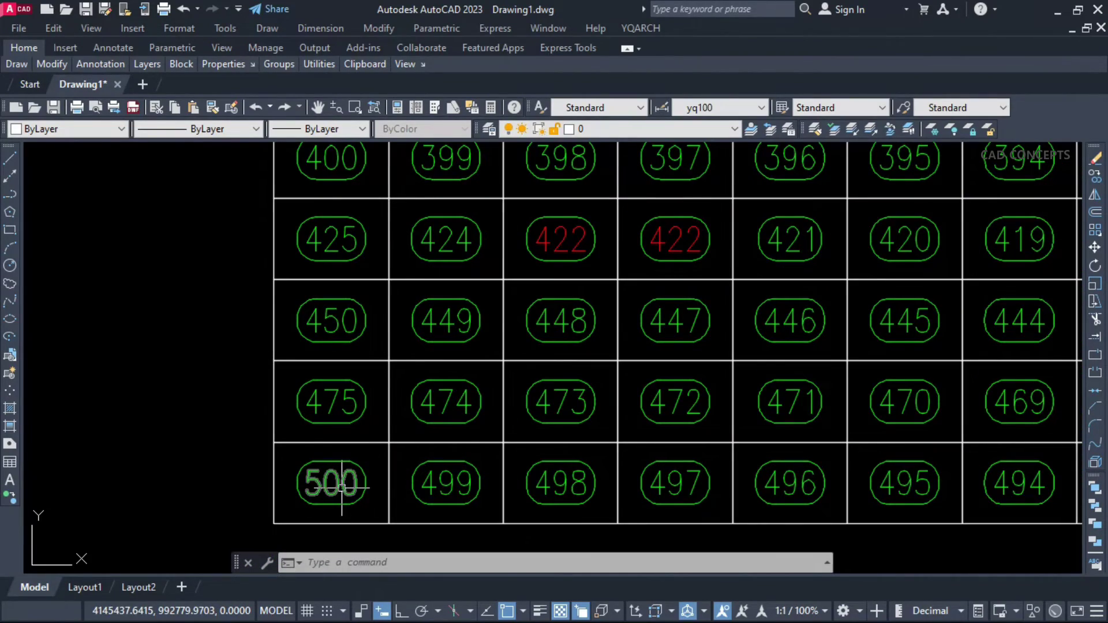
scroll(342, 489, down, 3)
scroll(294, 486, down, 3)
middle_drag(347, 467, 363, 485)
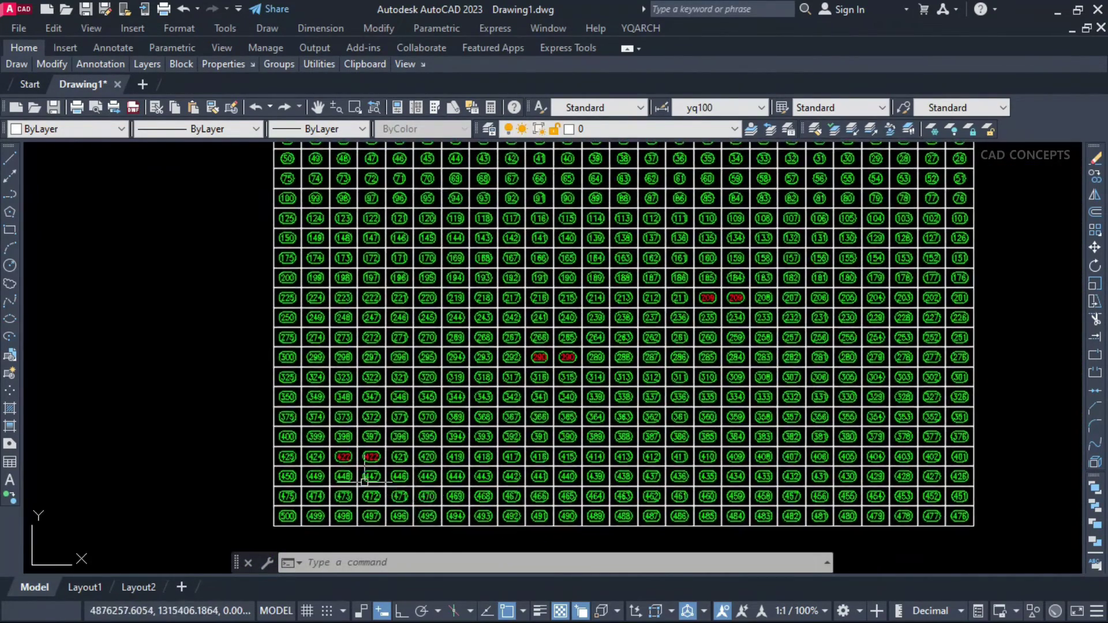
scroll(363, 486, down, 2)
scroll(424, 467, up, 4)
scroll(381, 415, up, 2)
scroll(381, 415, down, 4)
scroll(476, 372, down, 1)
scroll(543, 321, up, 4)
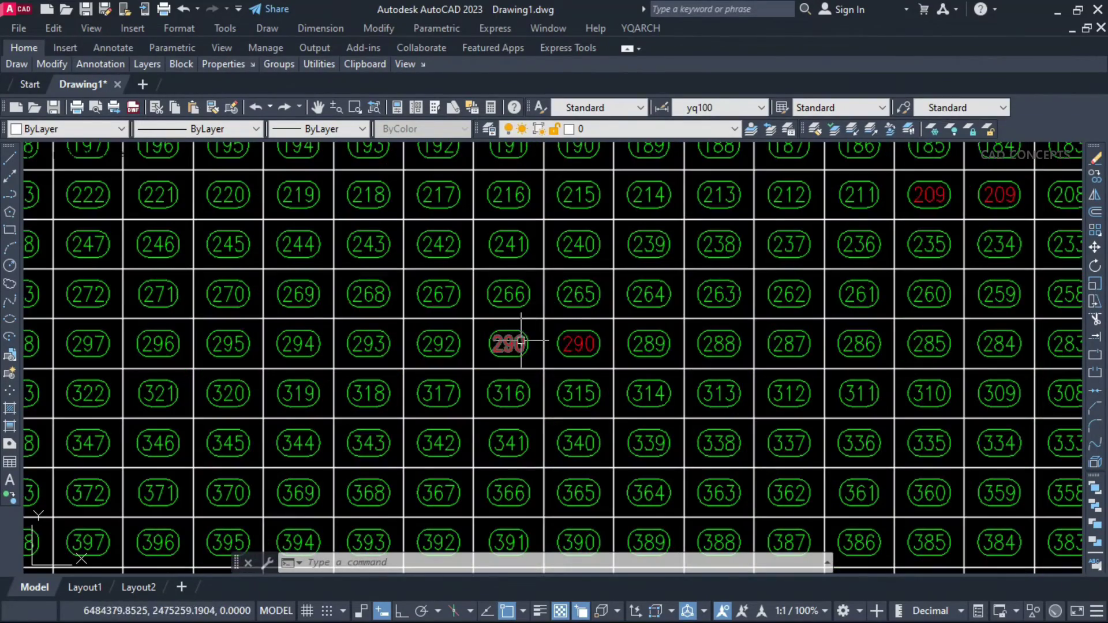
scroll(578, 345, down, 3)
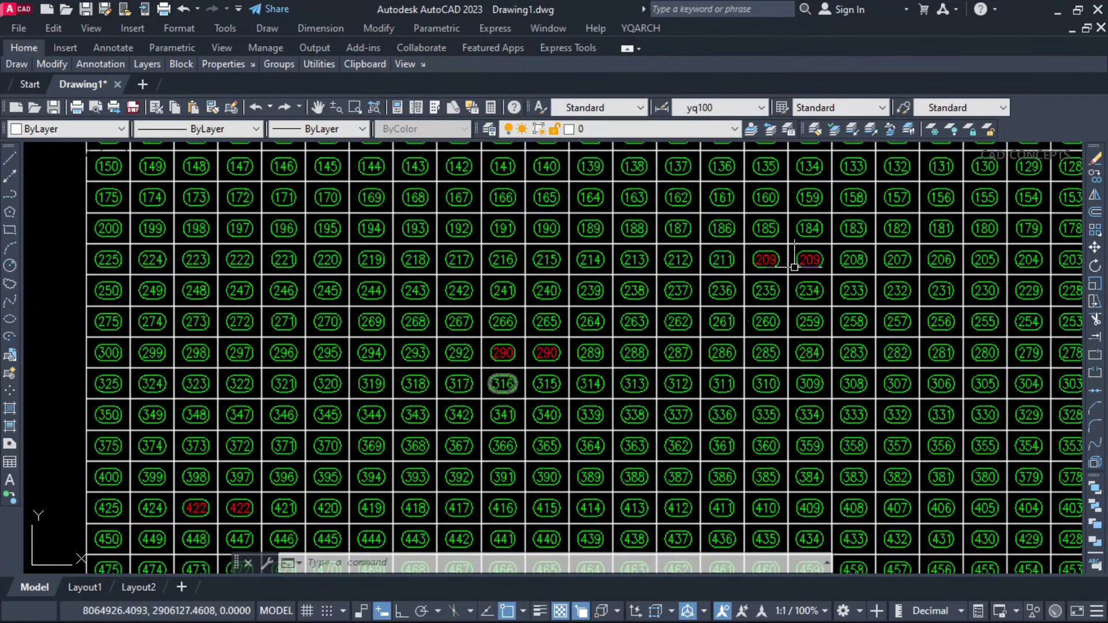
scroll(625, 355, up, 5)
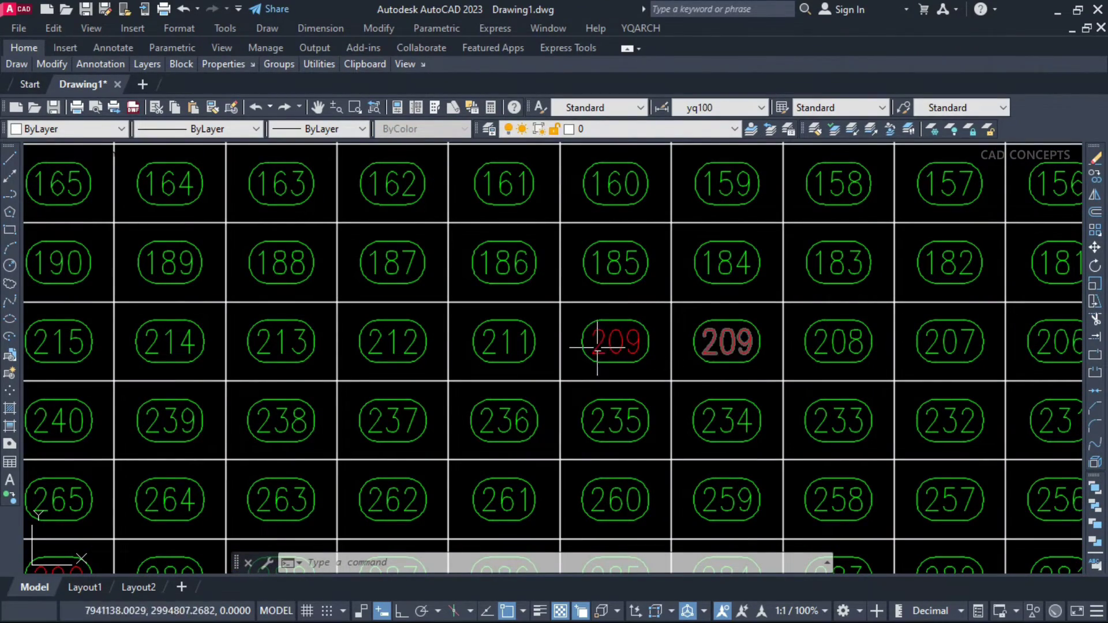
double_click(675, 320)
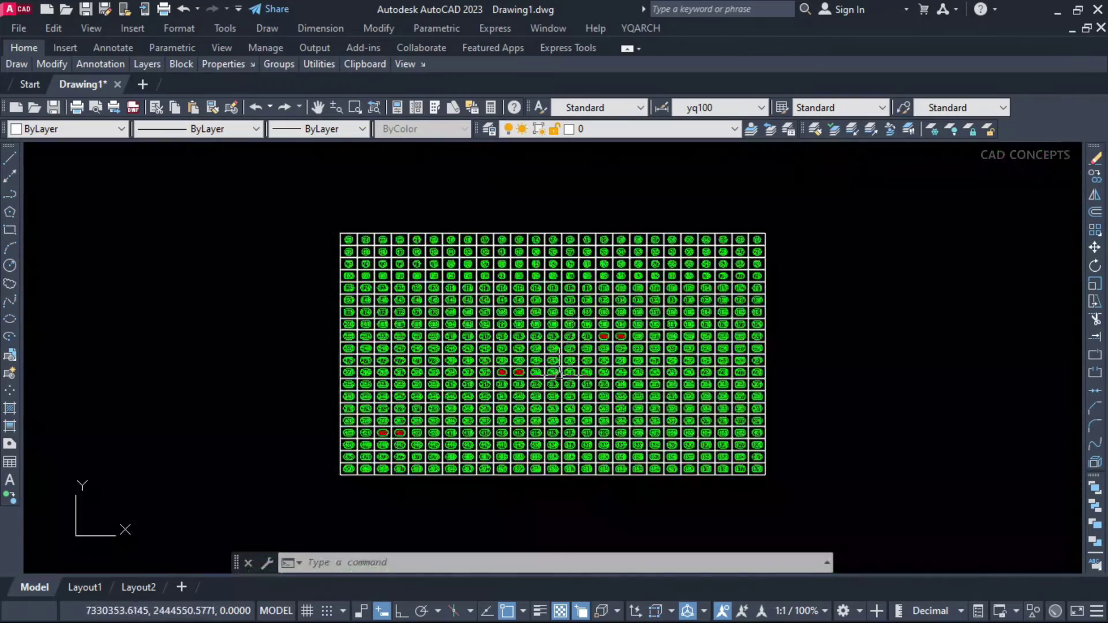
middle_drag(561, 374, 613, 374)
scroll(569, 371, up, 2)
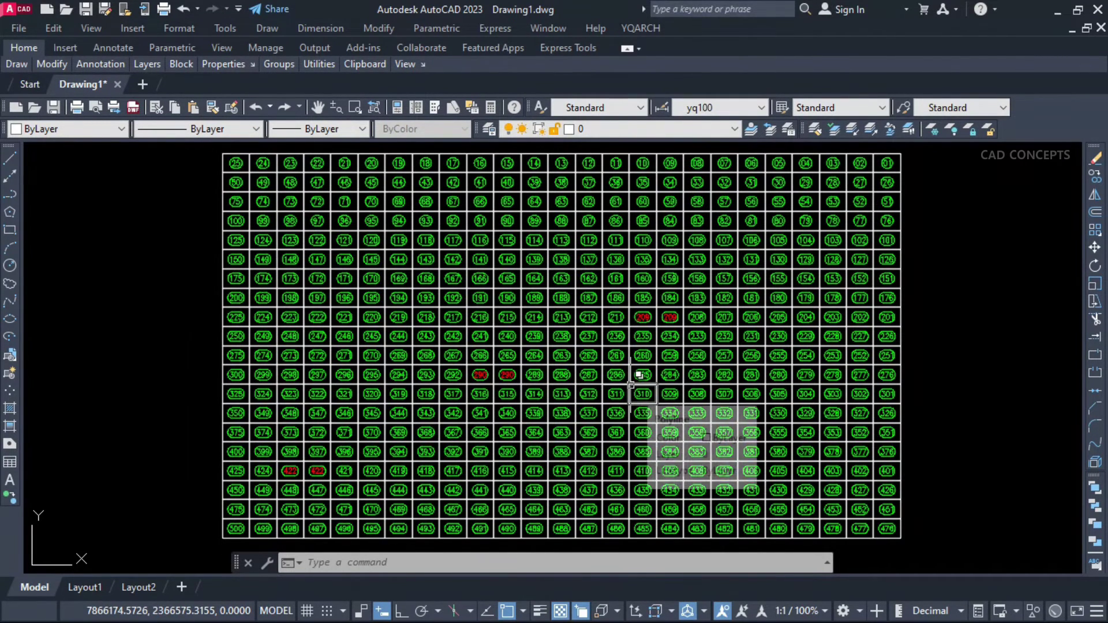
text(ABH)
Step: Run Ascending Resort over all 500 grid numbers so repeated pairs become consecutive
key(Return)
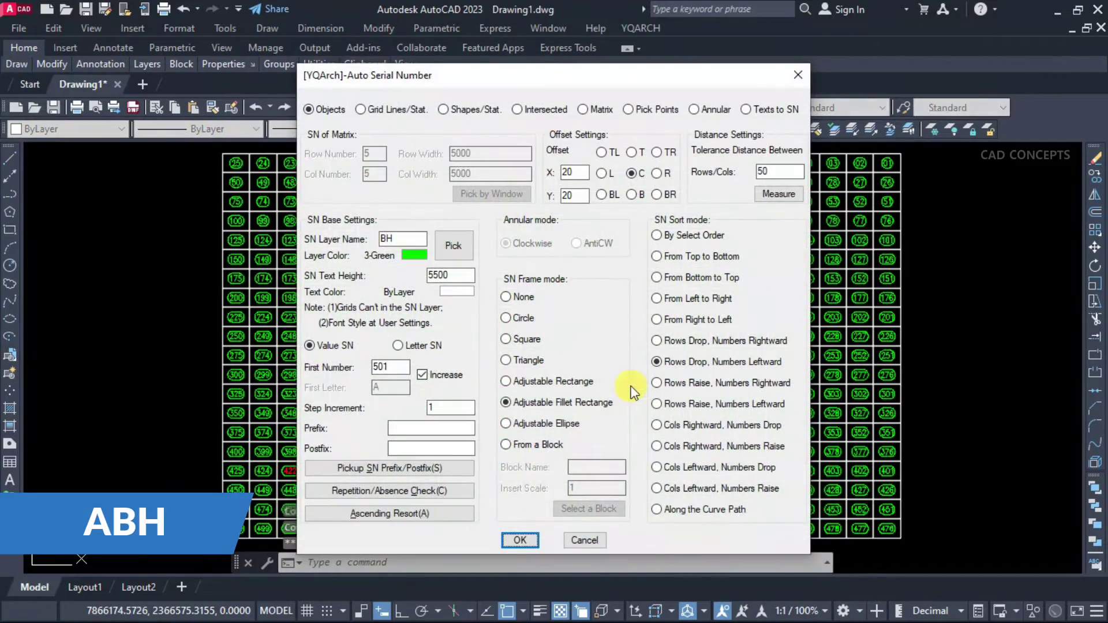
click(414, 516)
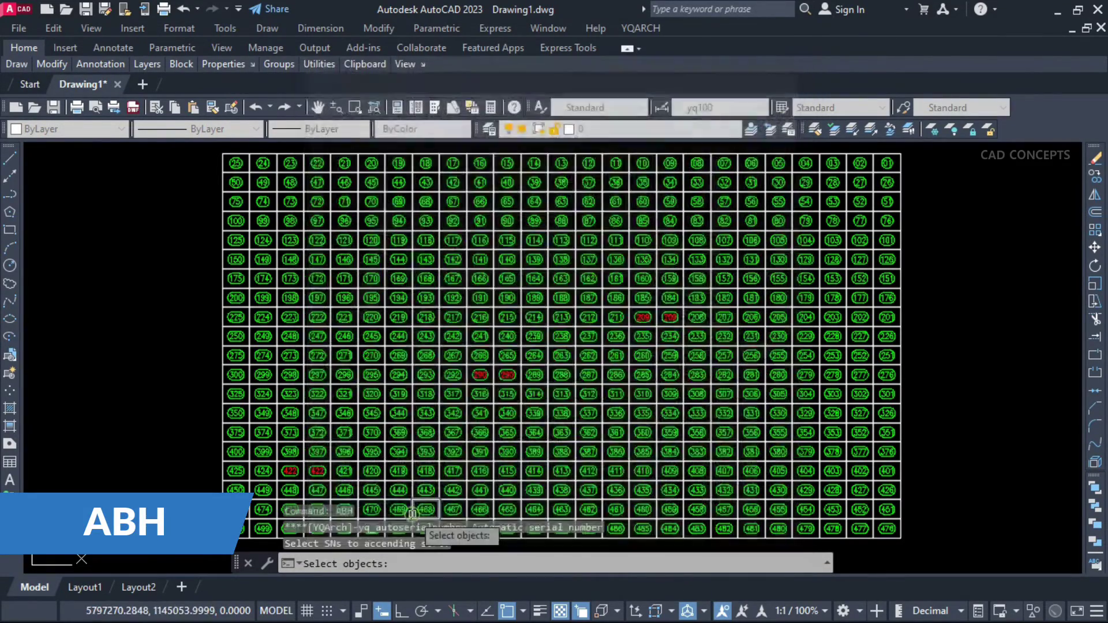
click(907, 149)
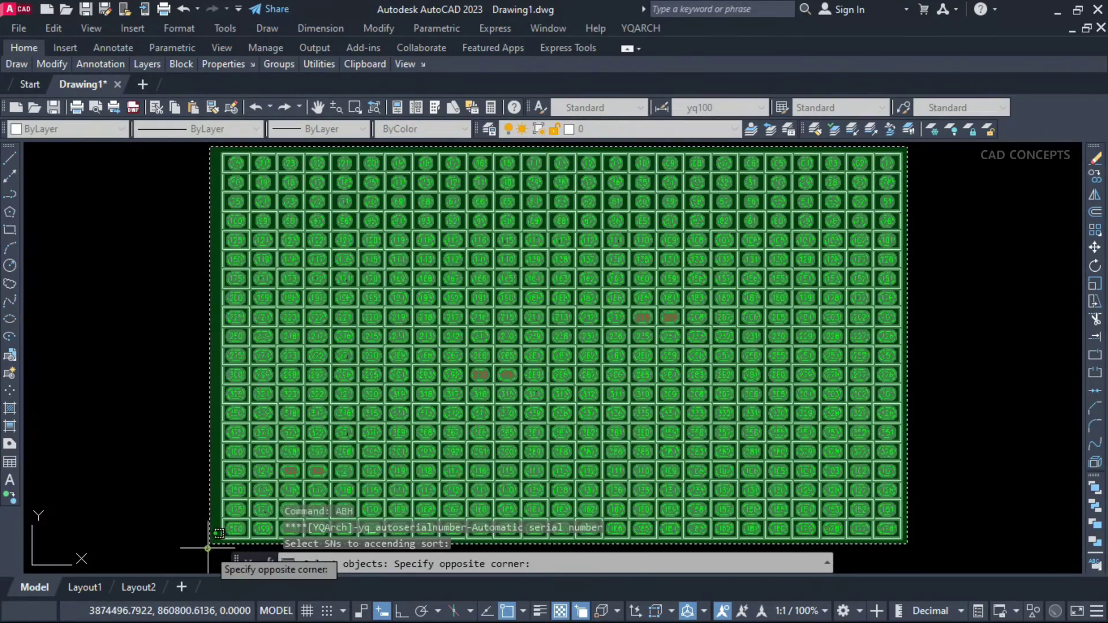
click(207, 549)
key(Return)
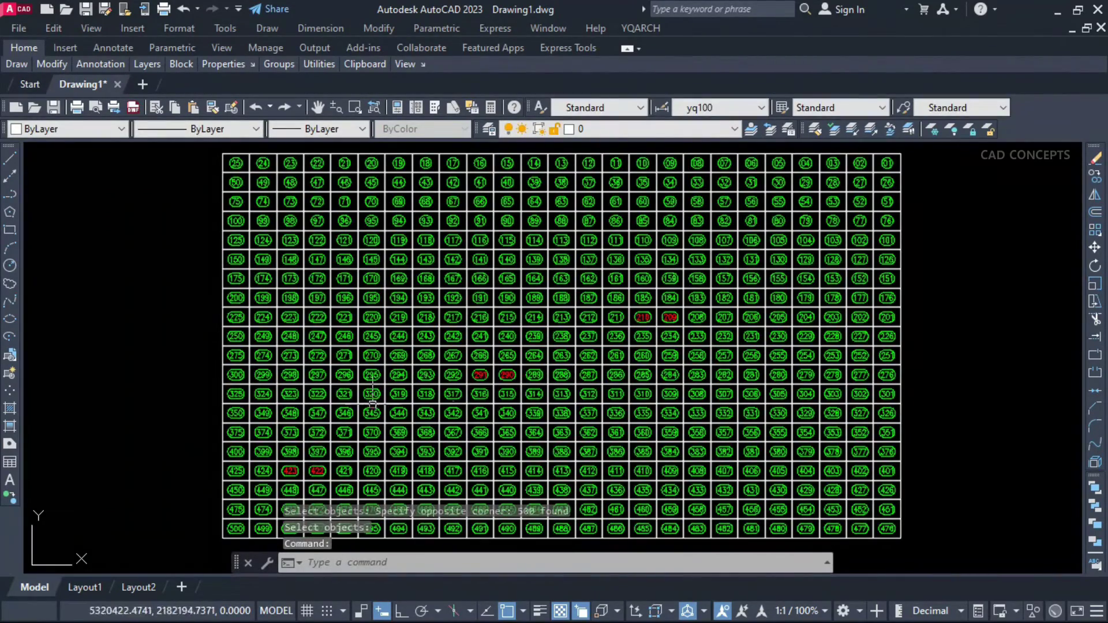
scroll(655, 316, up, 2)
scroll(702, 303, up, 2)
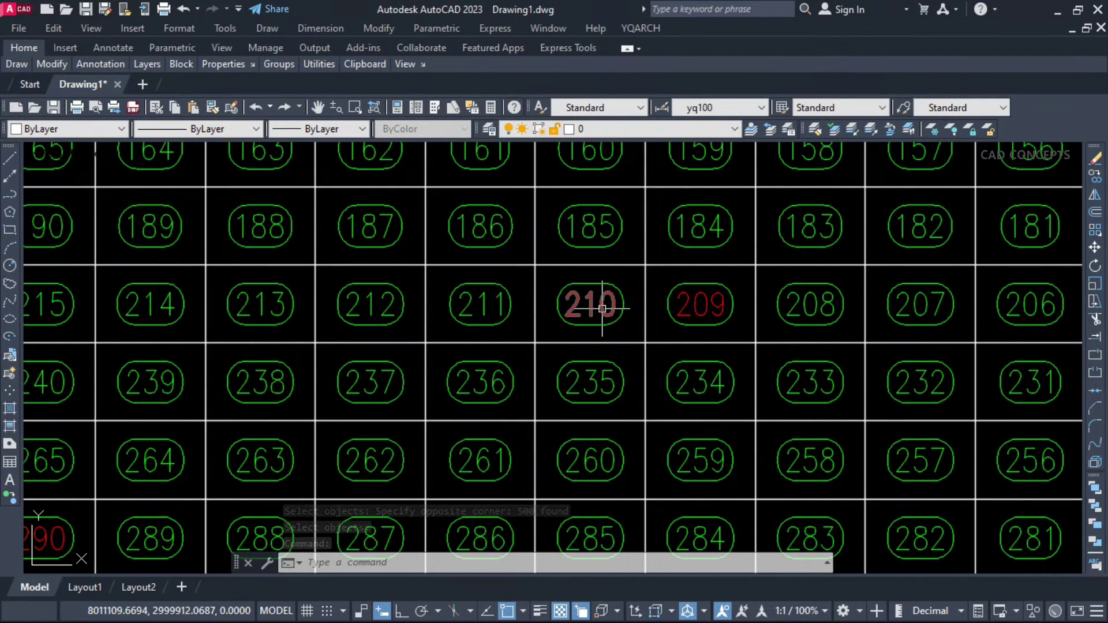
scroll(684, 298, down, 1)
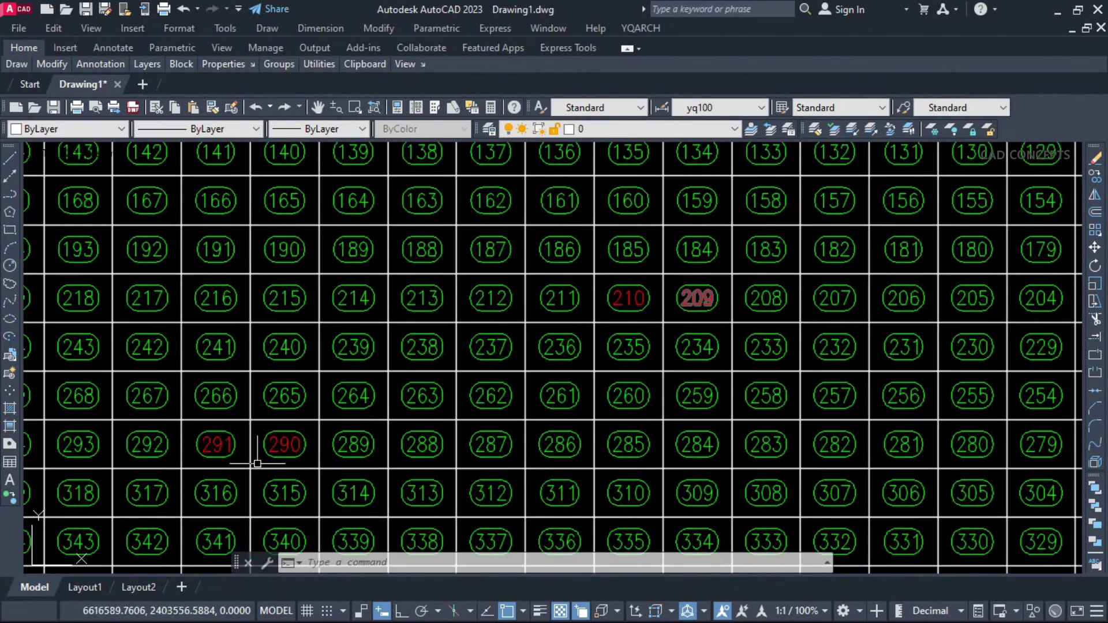
middle_drag(240, 470, 256, 436)
scroll(363, 329, up, 1)
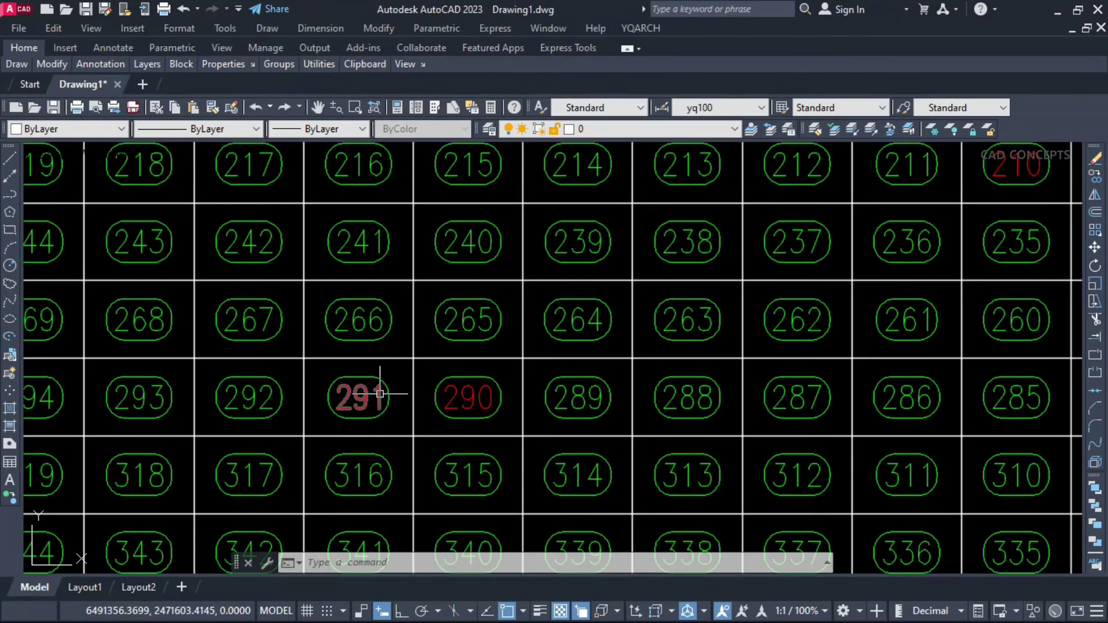
scroll(368, 407, down, 5)
scroll(281, 474, up, 5)
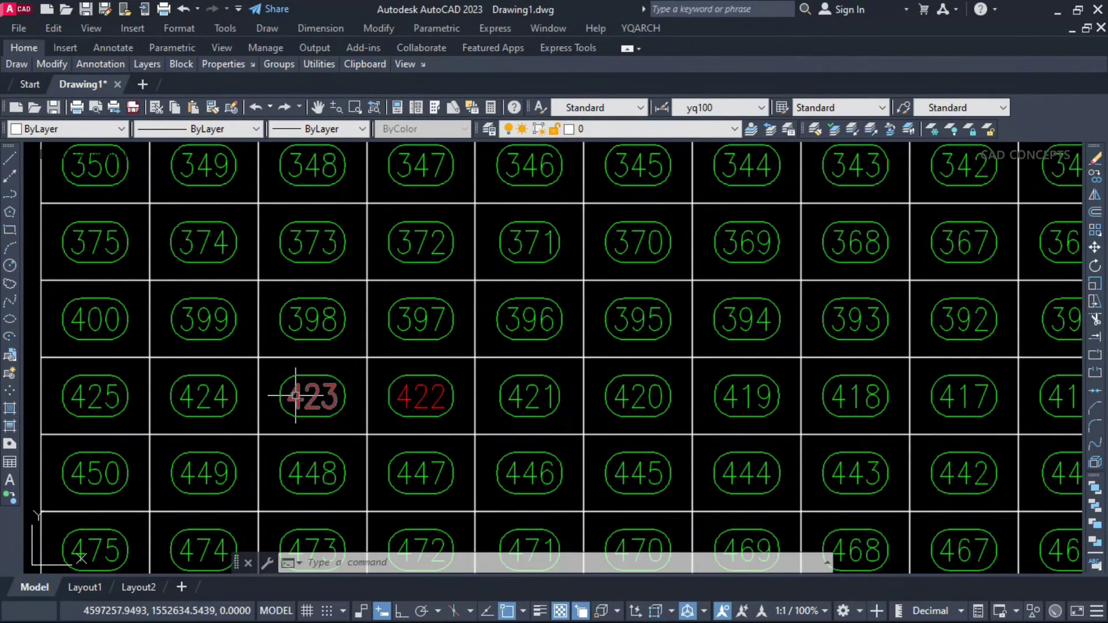
mouse_move(312, 396)
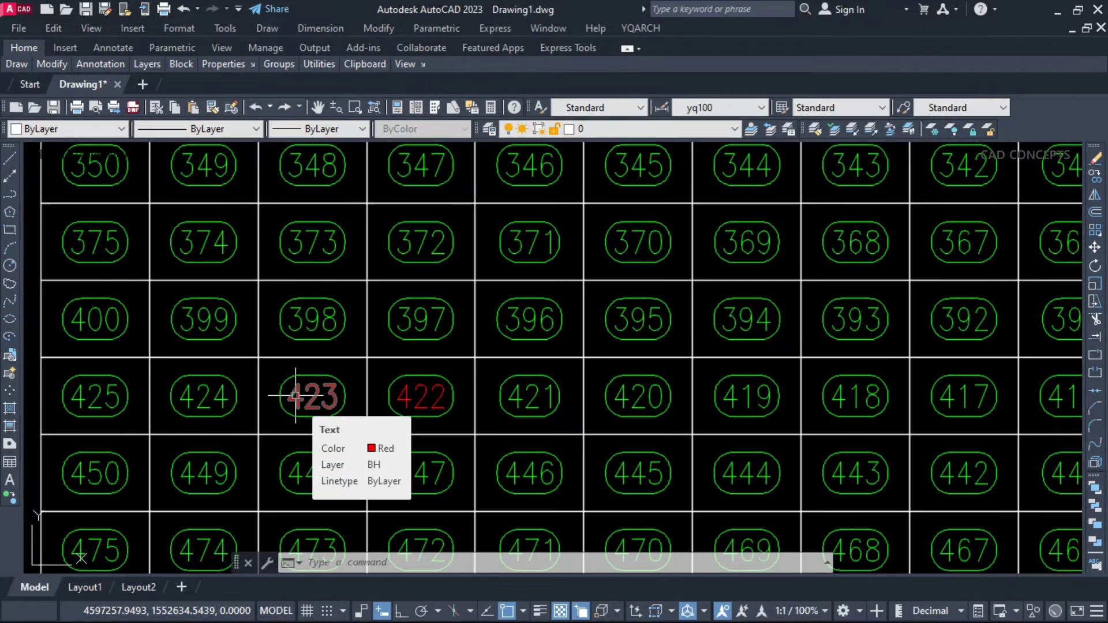
scroll(294, 396, down, 8)
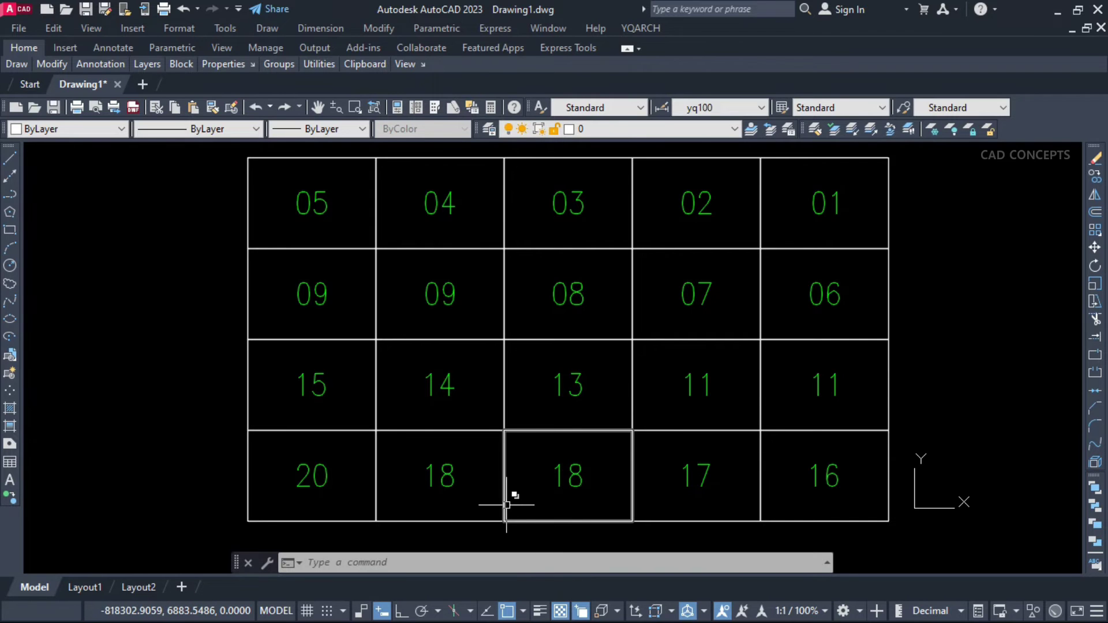
Step: Run Repetition/Absence Check on the 20-cell grid, flagging duplicates 09, 11, 18 and missing 10, 12, 19
key(space)
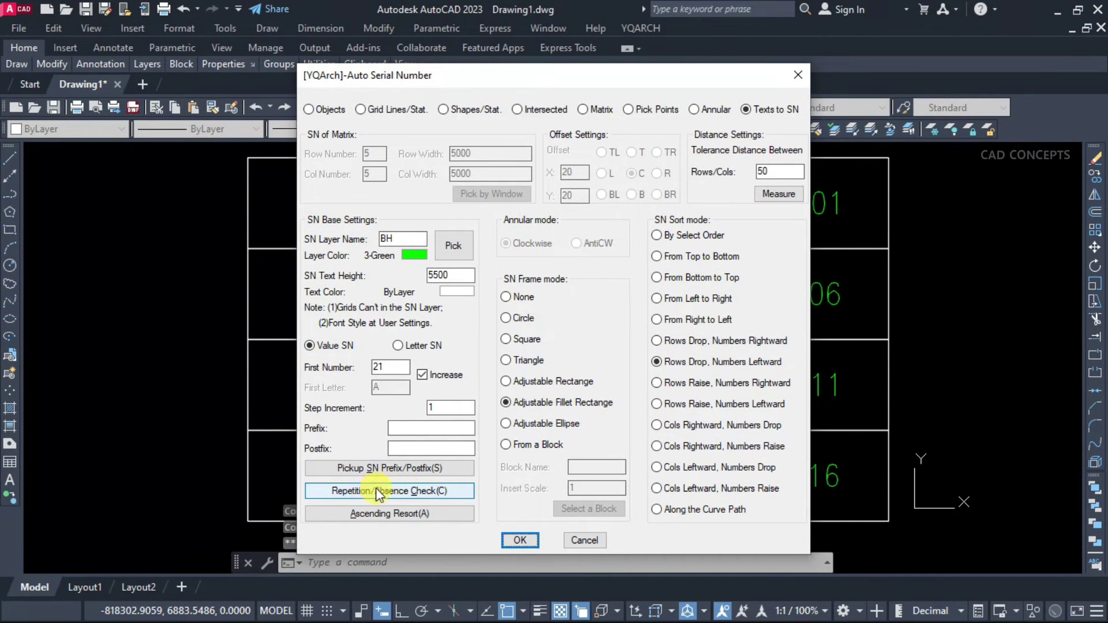
click(384, 491)
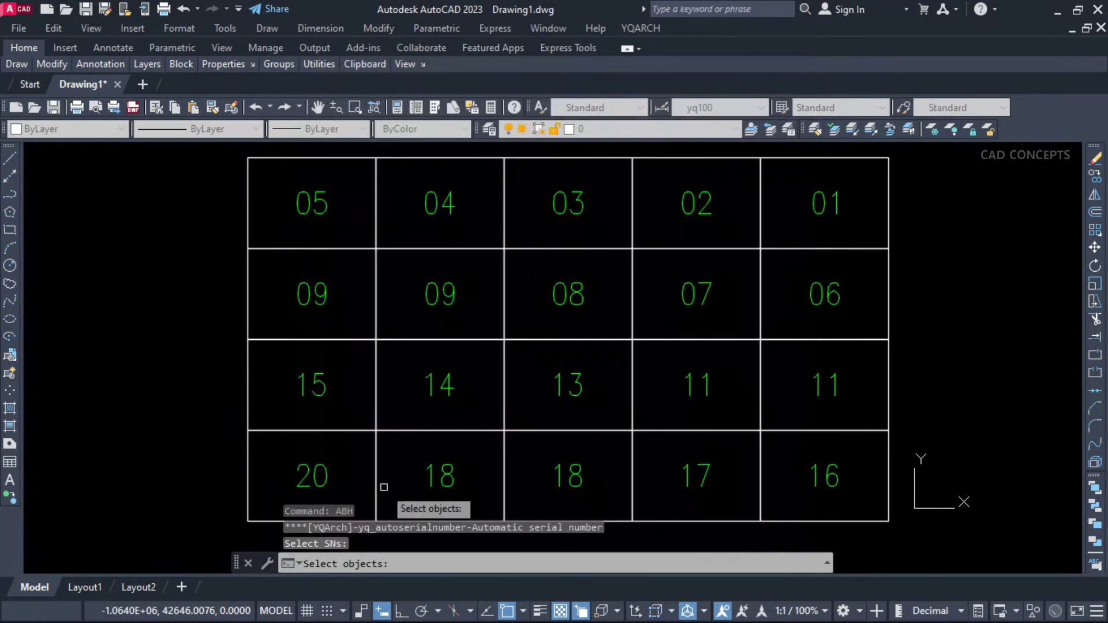
click(853, 164)
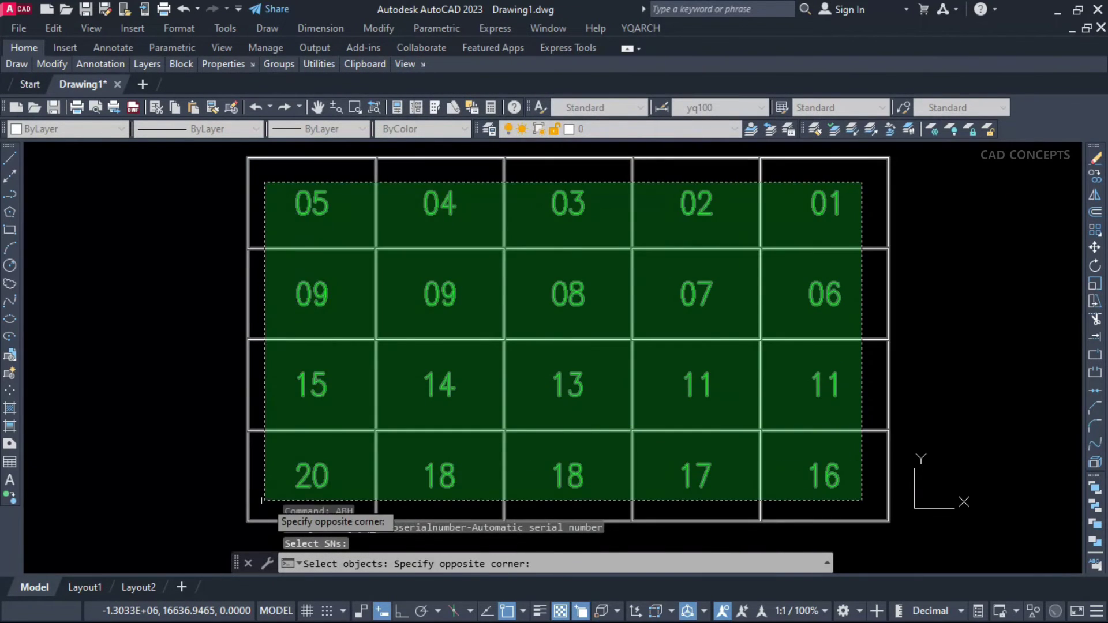
click(264, 500)
key(Return)
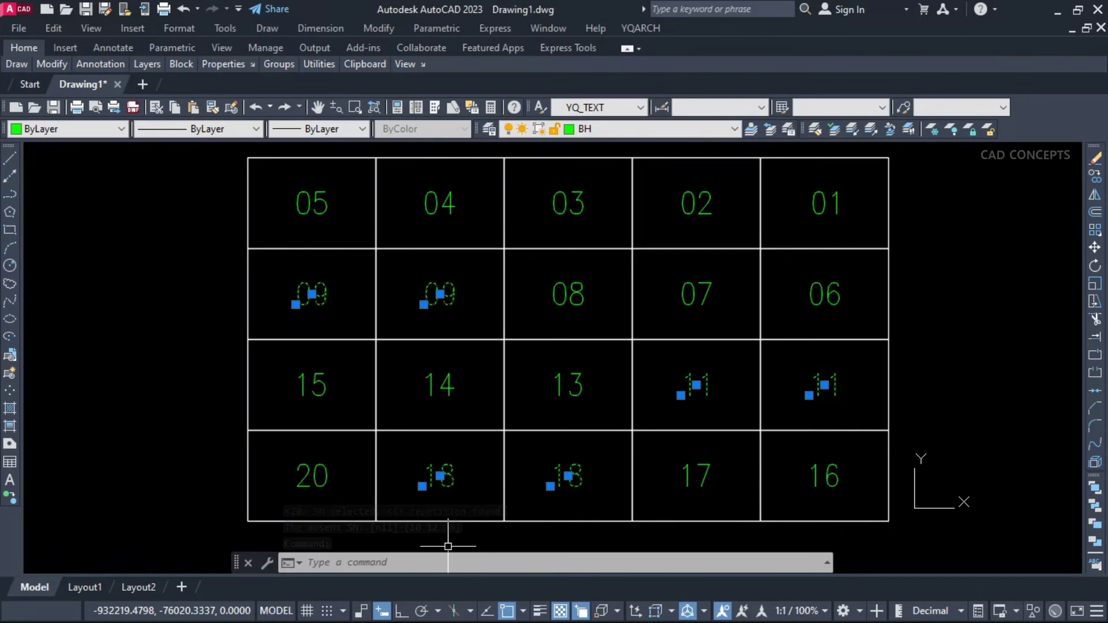
Step: Clear the highlights and regenerate the display with RE
key(Escape)
key(Escape)
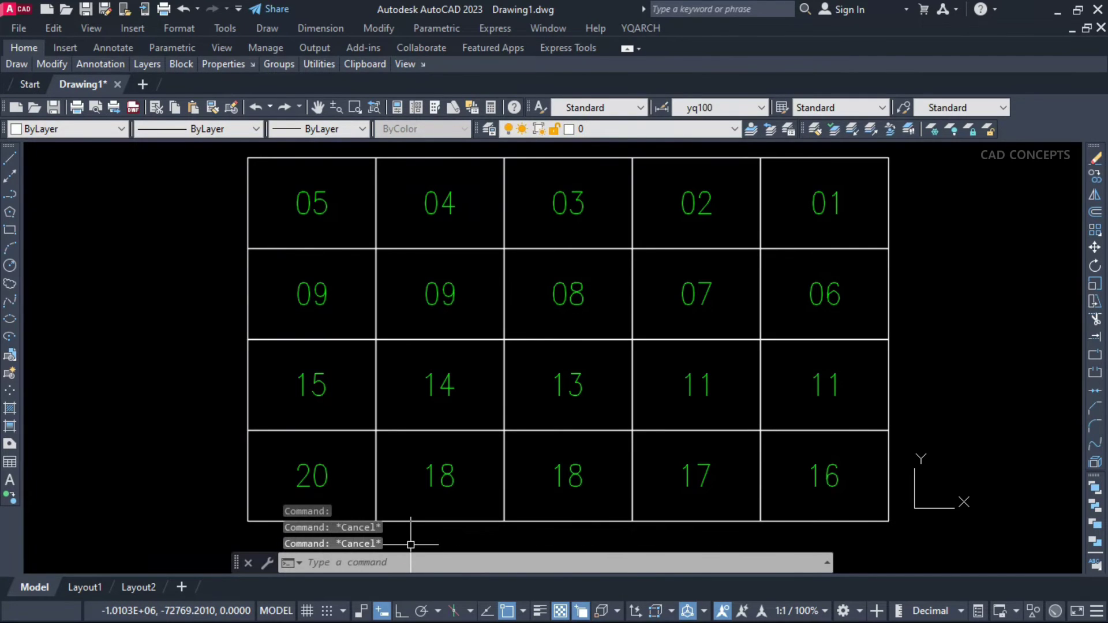
text(RE)
key(Return)
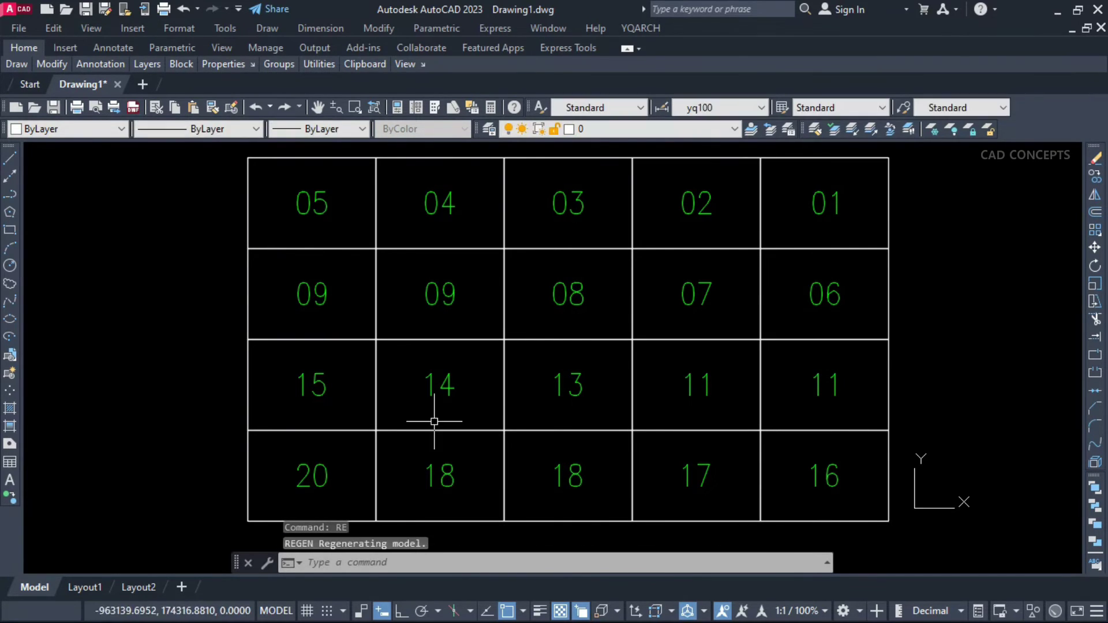
text(ME)
key(Return)
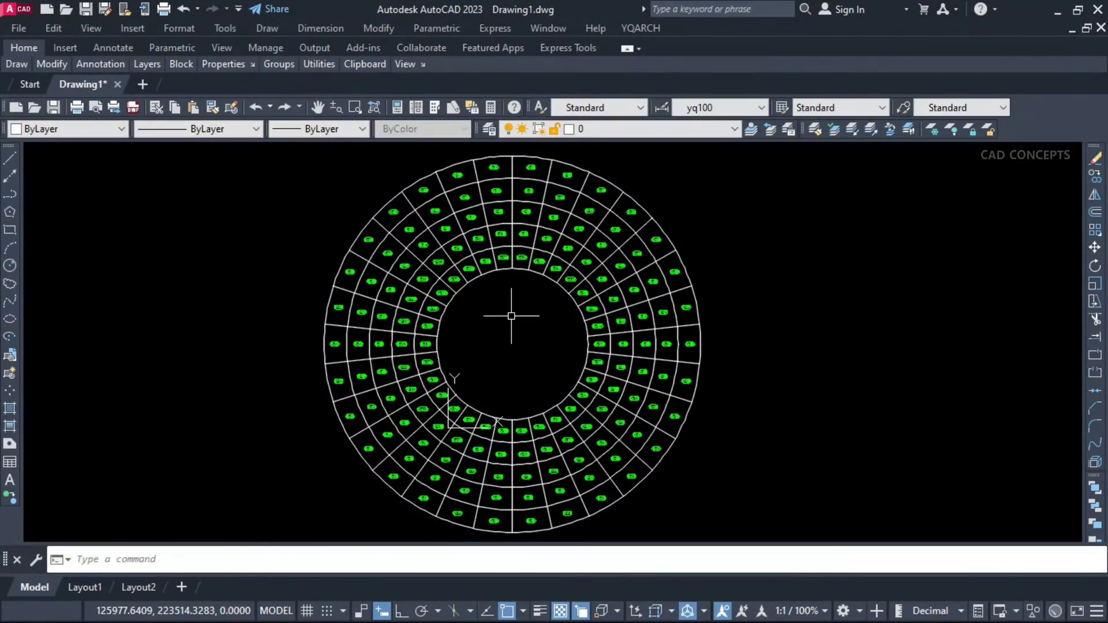
scroll(618, 363, down, 2)
scroll(606, 363, up, 6)
scroll(579, 344, down, 2)
scroll(579, 344, down, 4)
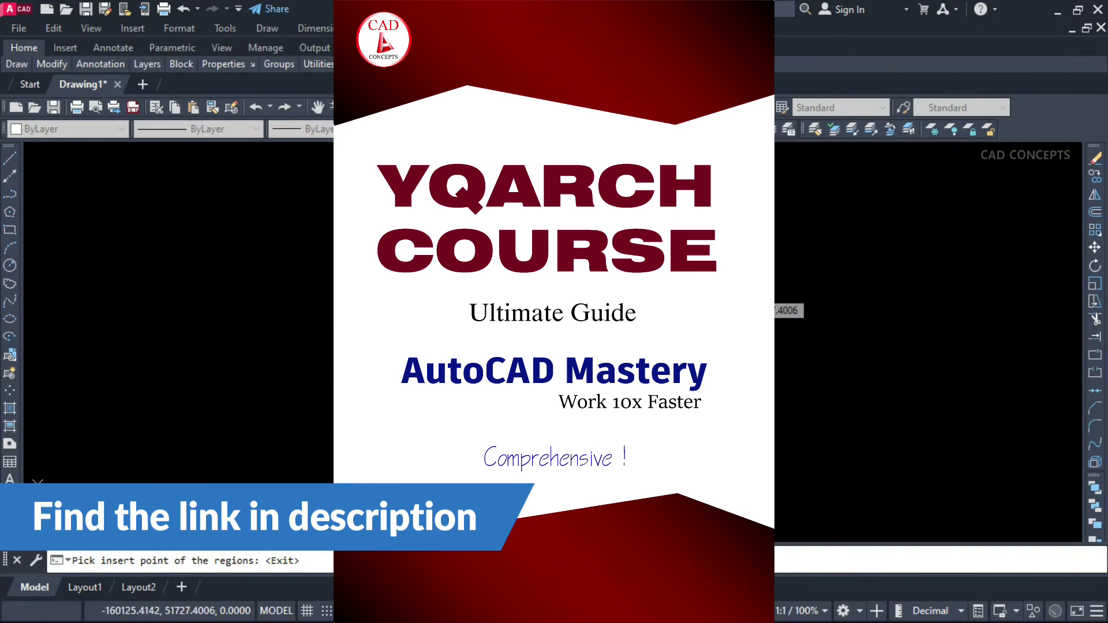
click(263, 327)
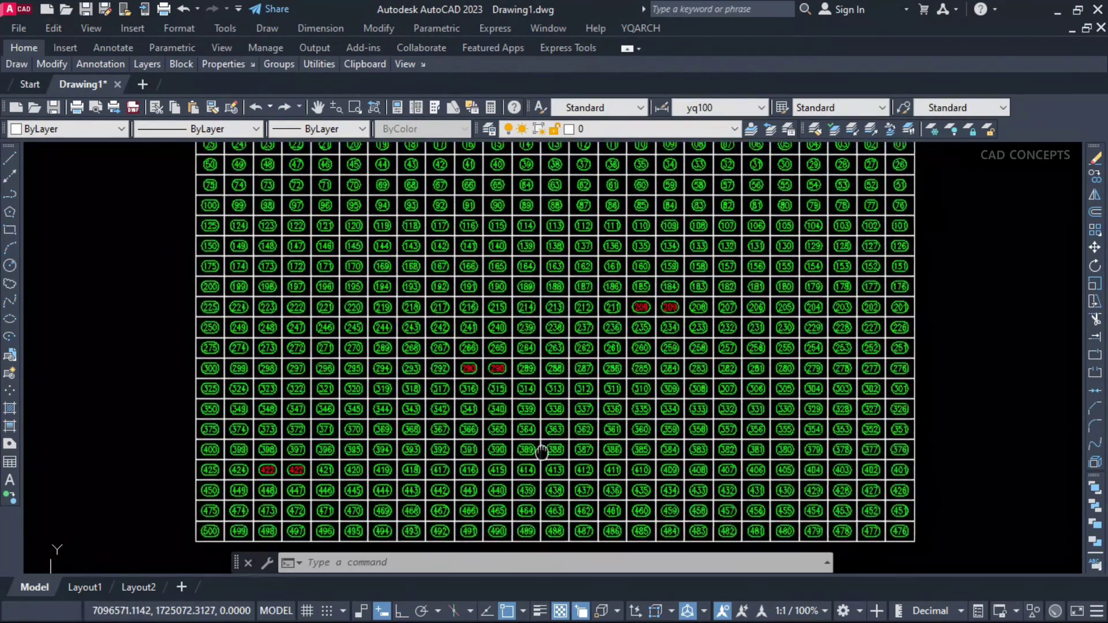
middle_drag(543, 448, 555, 466)
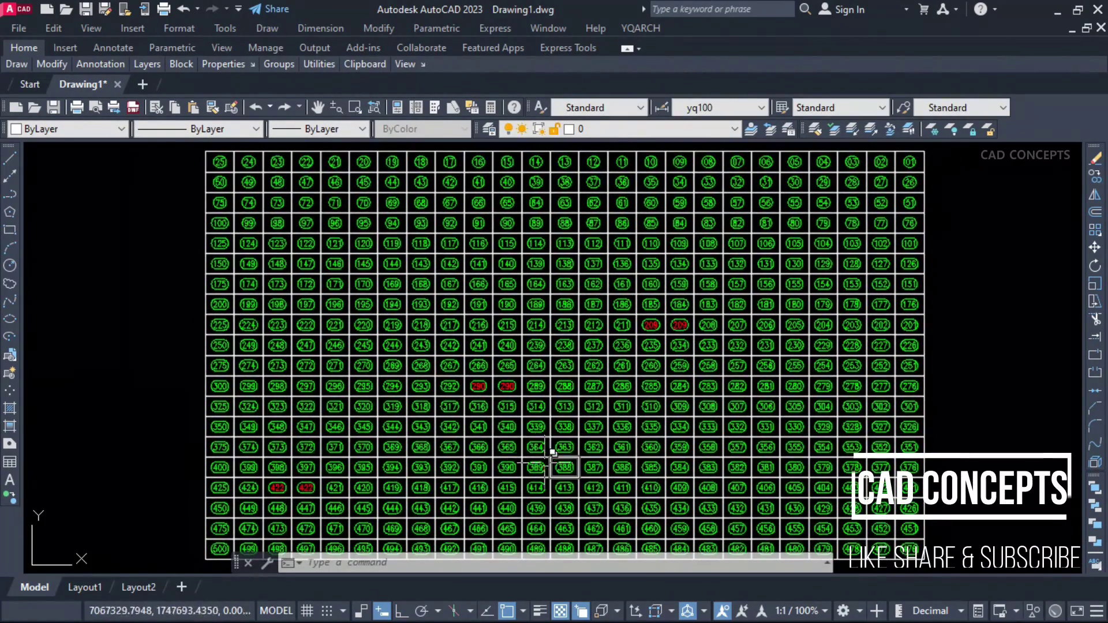